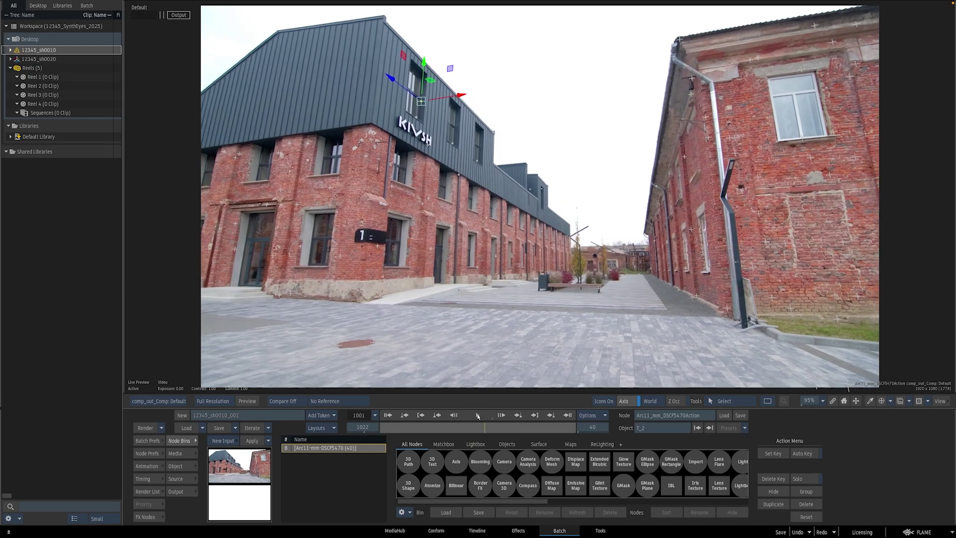
Step: Preview the tracked courtyard shot in Flame, then set C2, U2, V2 and C4 distortion to Calculate in SynthEyes
left_click(477, 415)
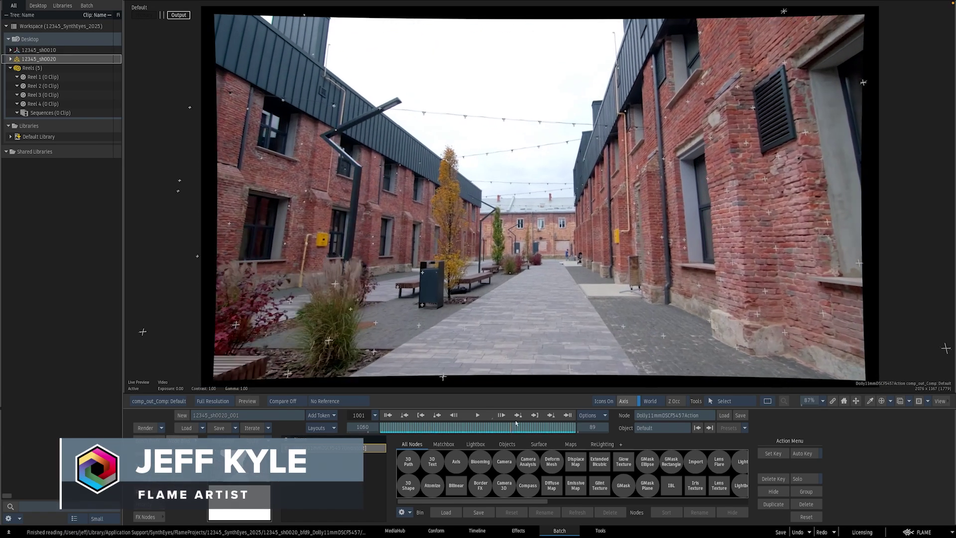
left_click_drag(516, 423, 343, 419)
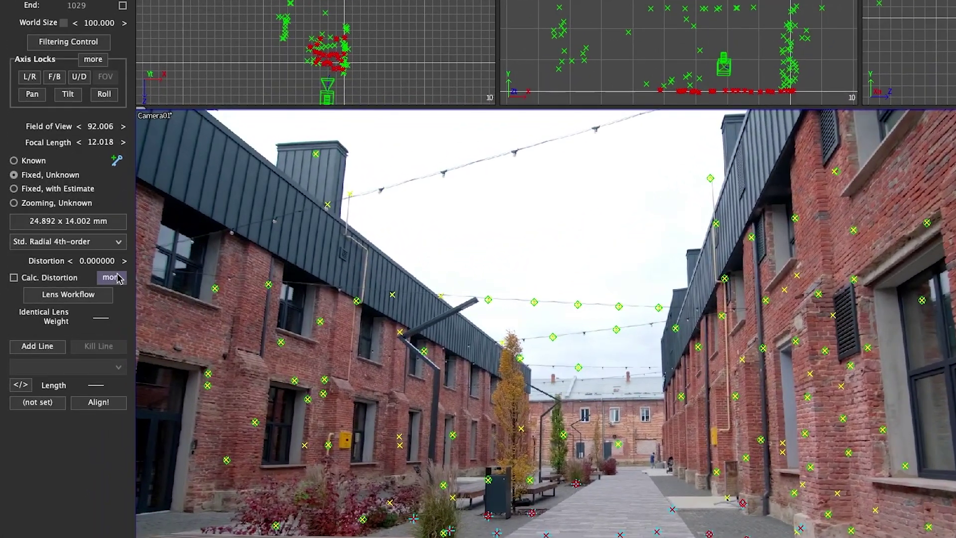
left_click(111, 279)
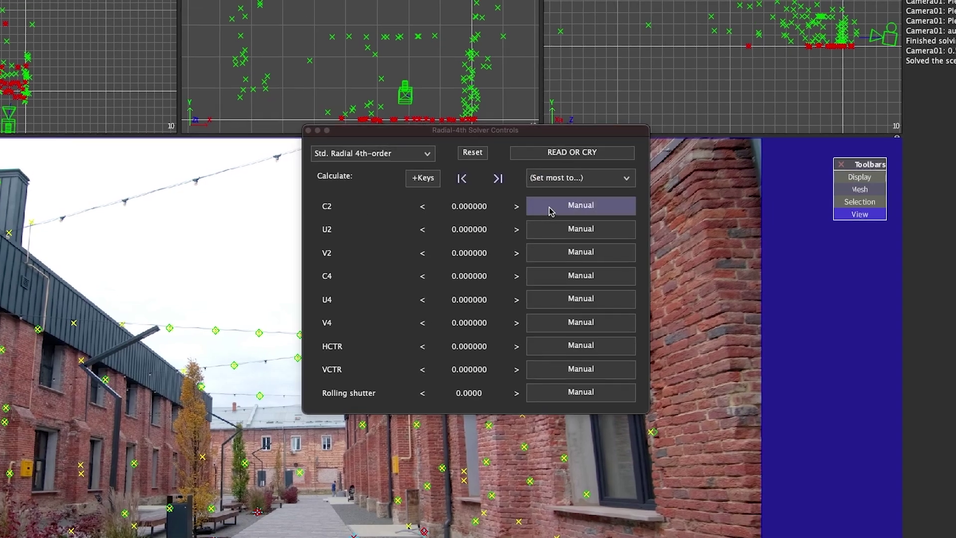
left_click(550, 211)
left_click(553, 230)
left_click(557, 253)
left_click(559, 275)
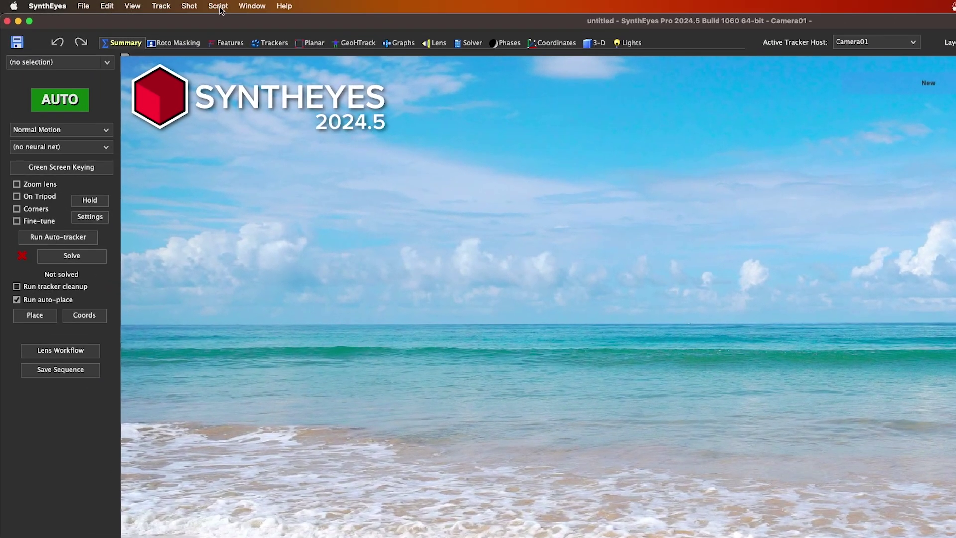
Step: Configure and save SynthEyes' Flame integration with JPEG Sequence clip transfer
left_click(150, 4)
mouse_move(218, 215)
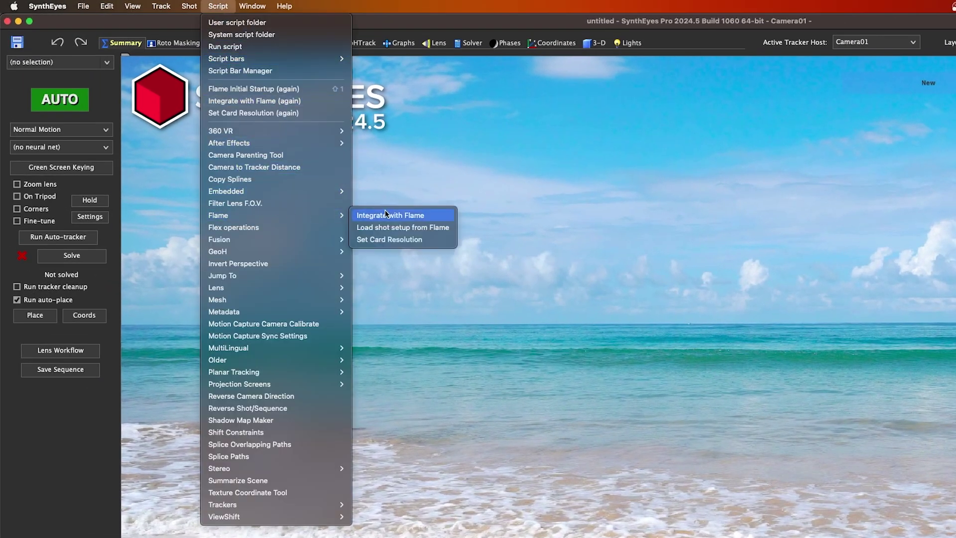
left_click(437, 218)
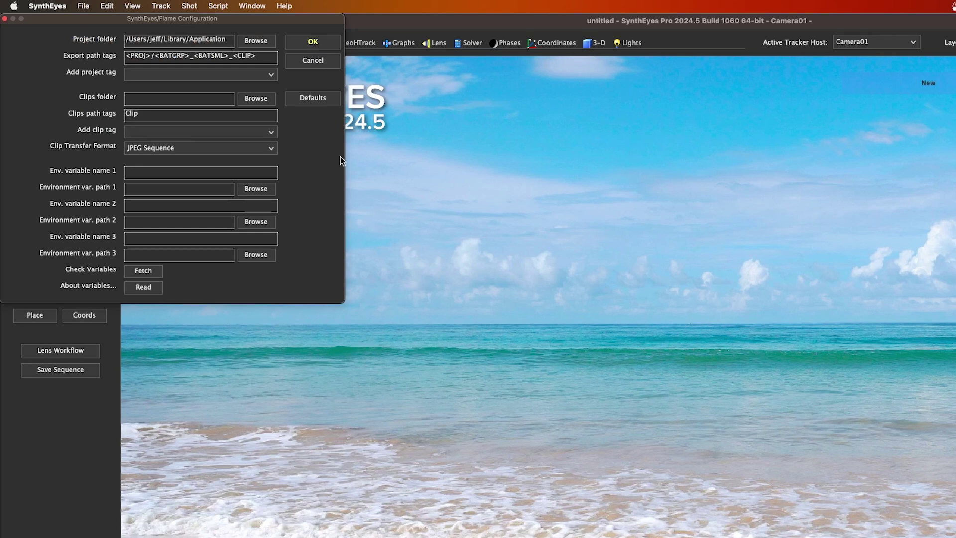
left_click(268, 75)
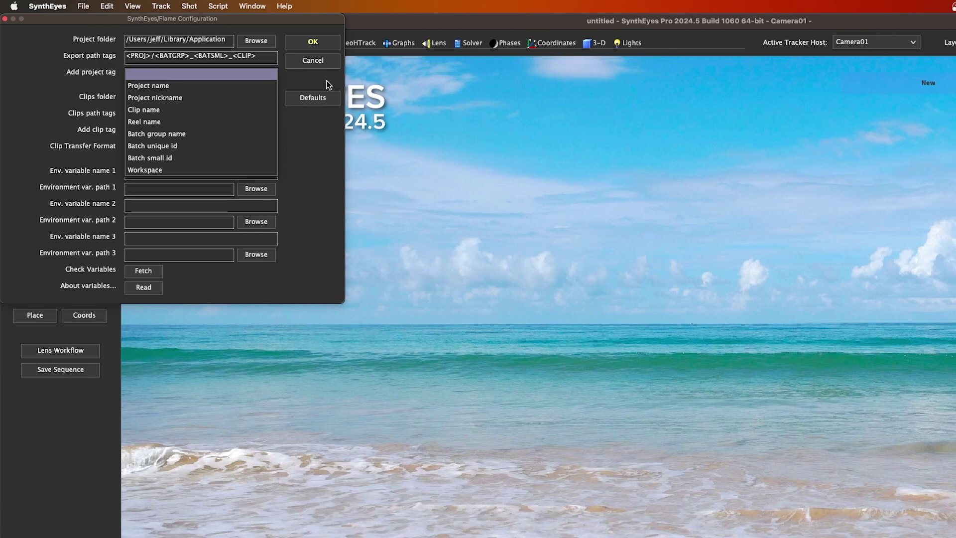
left_click(324, 44)
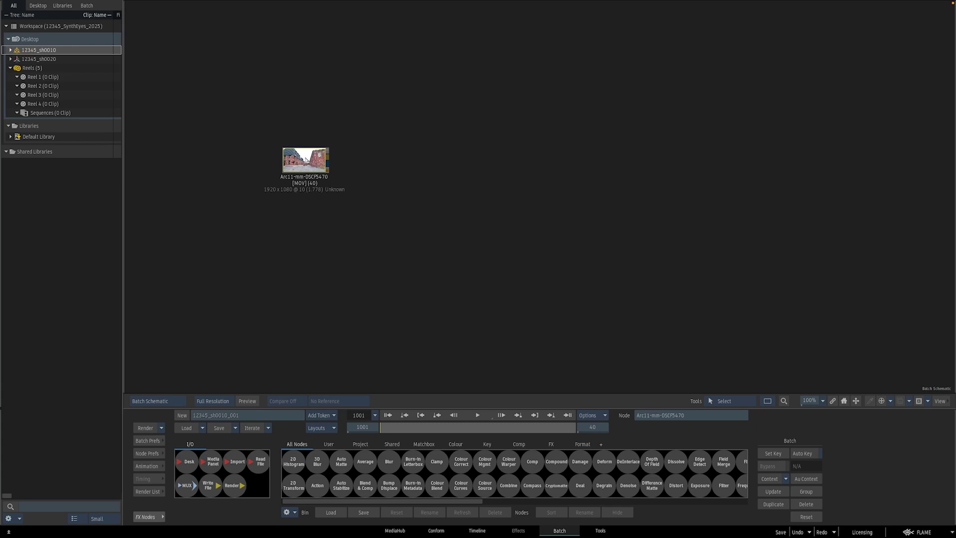
Step: Send the Arc11-mm-DSCF5470 clip from Flame to SynthEyes and switch to SynthEyes
right_click(306, 160)
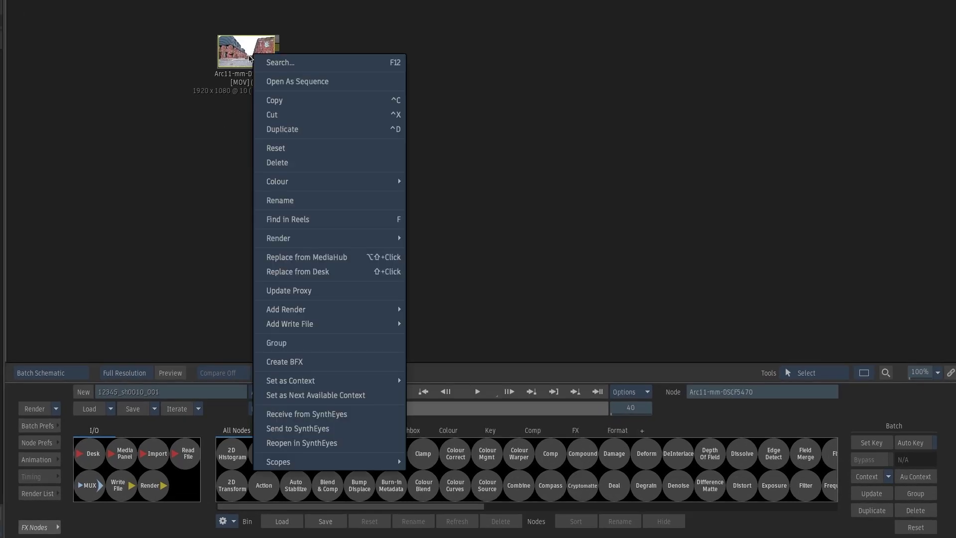
left_click(287, 428)
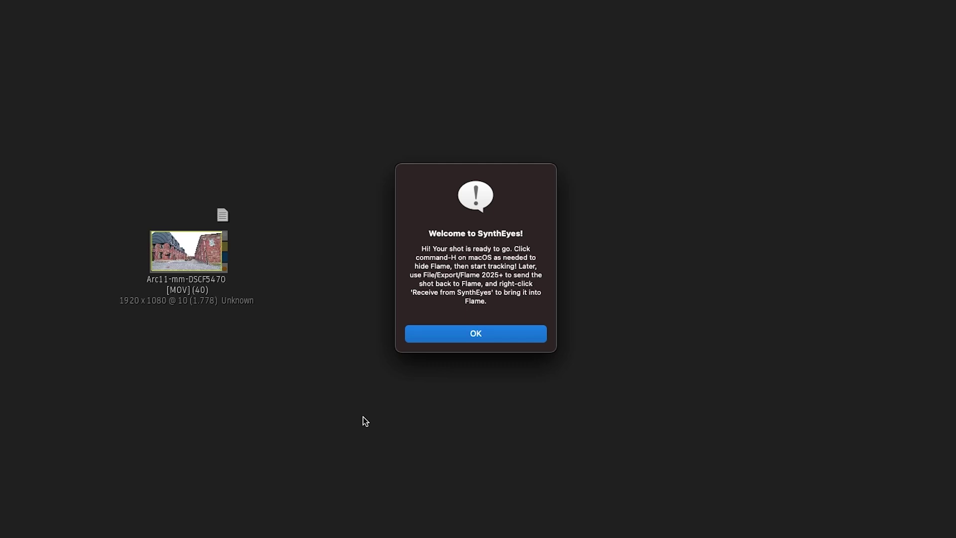
left_click(468, 336)
key("super+Tab")
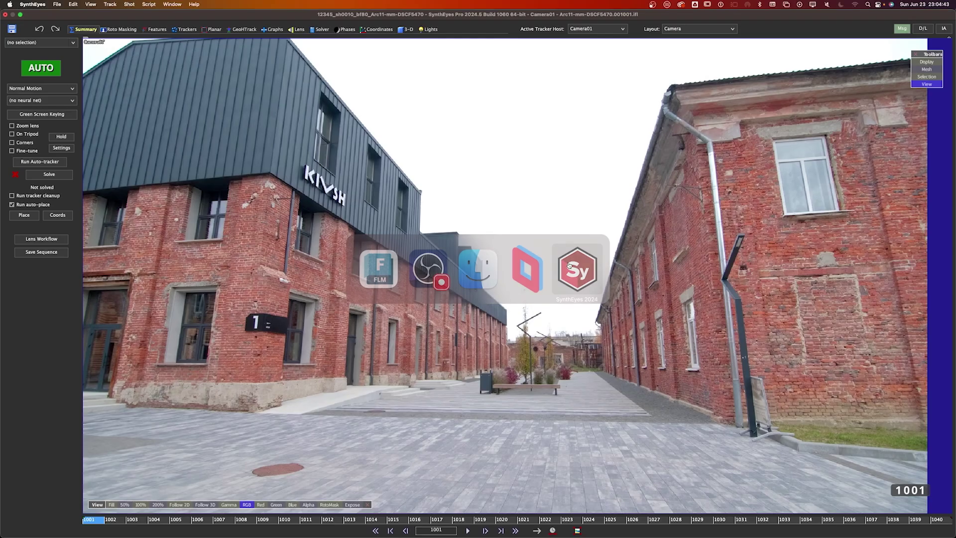
Step: Auto-track and solve the Arc11 shot (39 trackers, 0.36 hpix) and re-export it to Flame 2025+
left_click(569, 265)
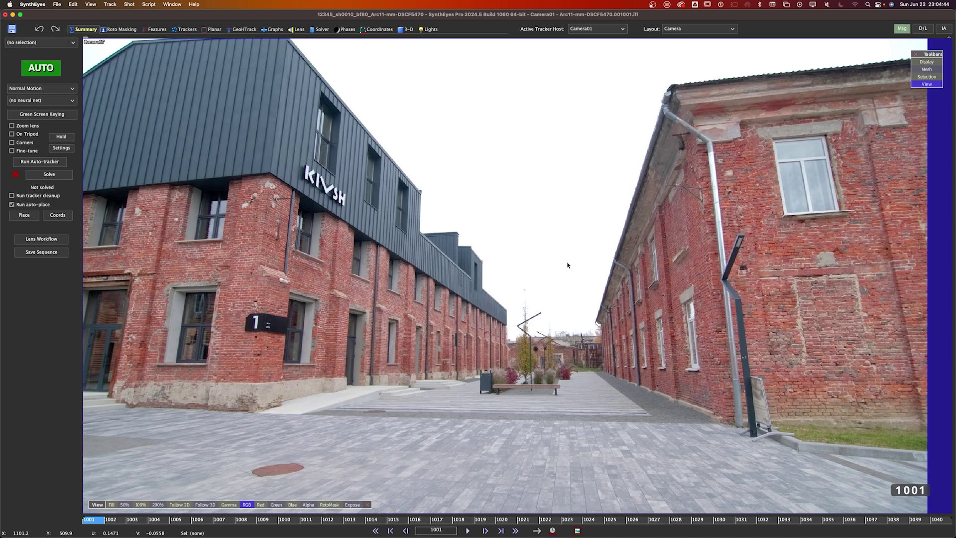
left_click(41, 68)
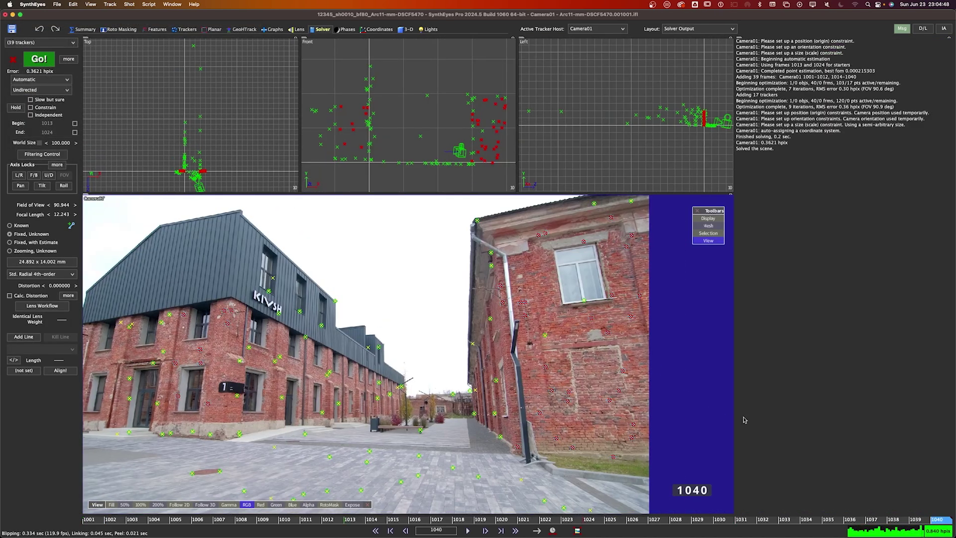
left_click_drag(938, 519, 89, 519)
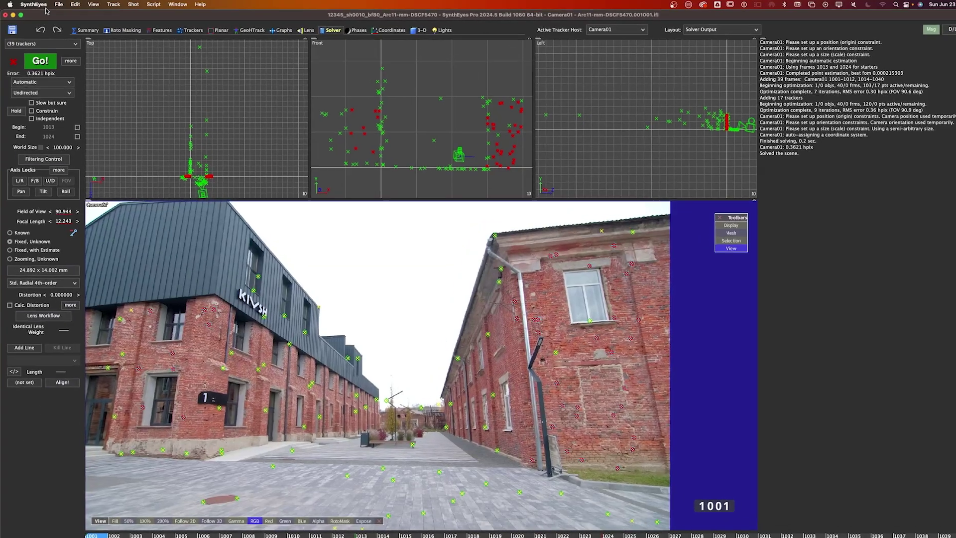
left_click(56, 4)
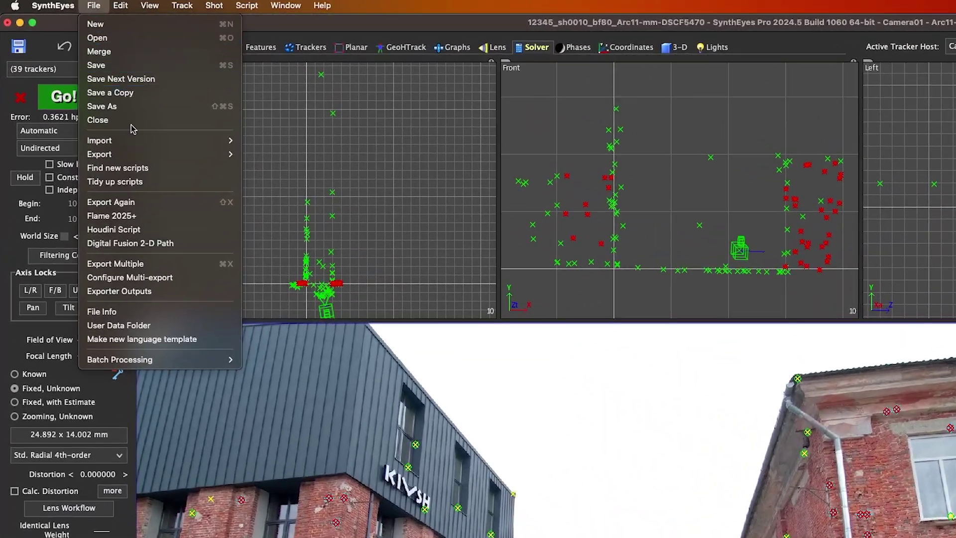
left_click(199, 207)
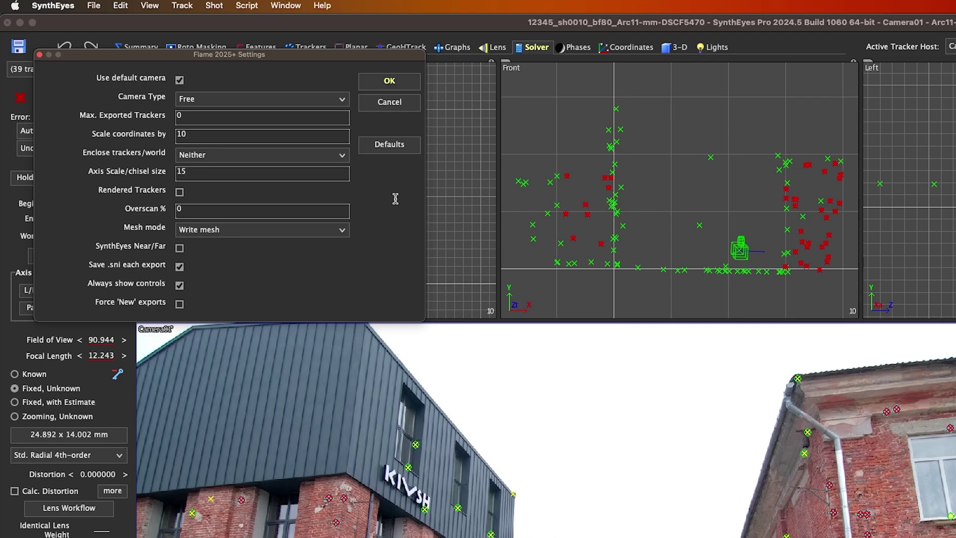
left_click(390, 81)
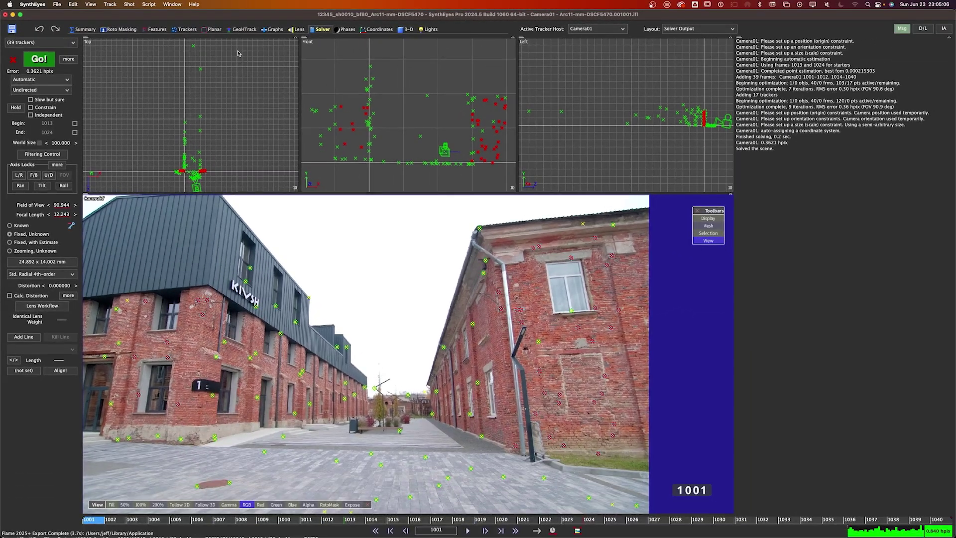
Step: Receive the SynthEyes camera solve onto the Arc11 clip in Flame Batch
key("super+Tab")
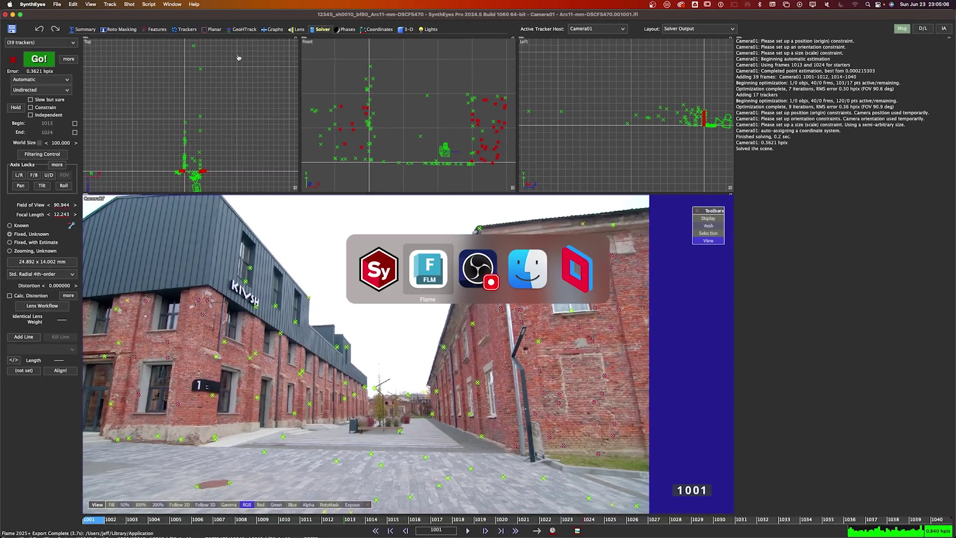
right_click(305, 159)
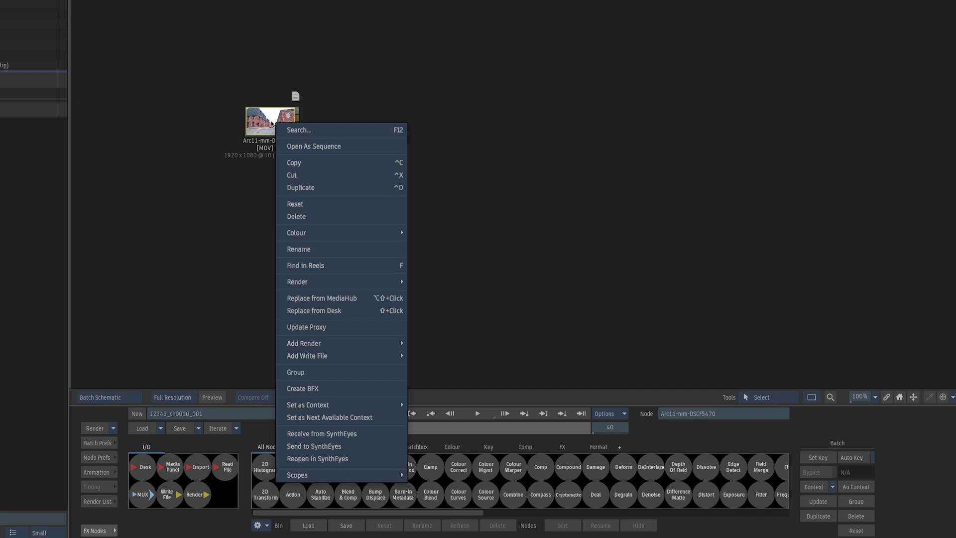
left_click(208, 441)
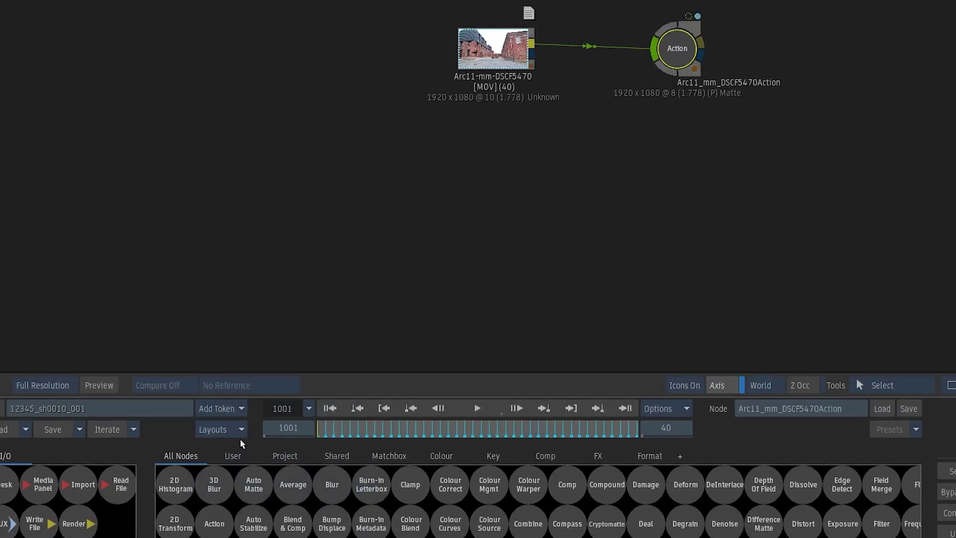
Step: Inspect the Arc11 Action result through frame 1040, checking tracker T_2 on the building
double_click(614, 195)
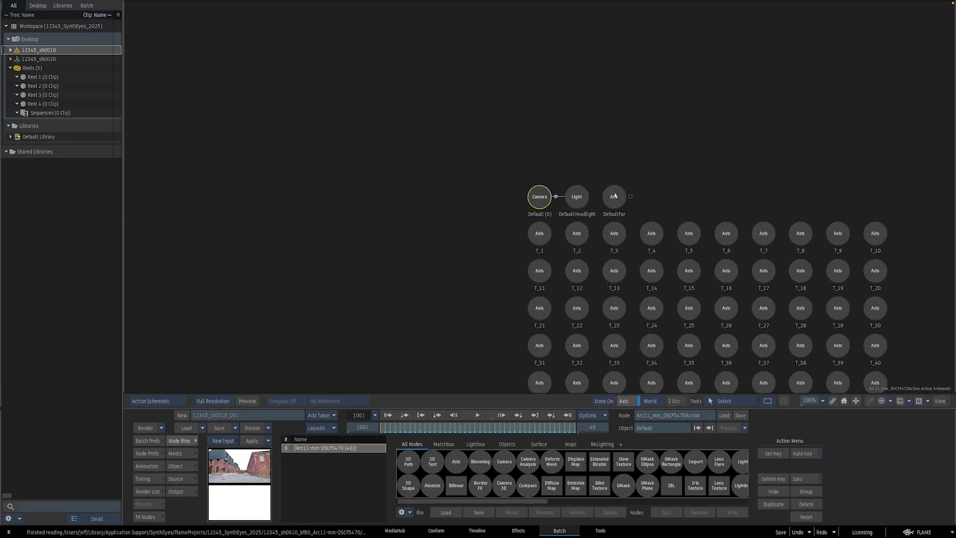
scroll(557, 96, "down", 5)
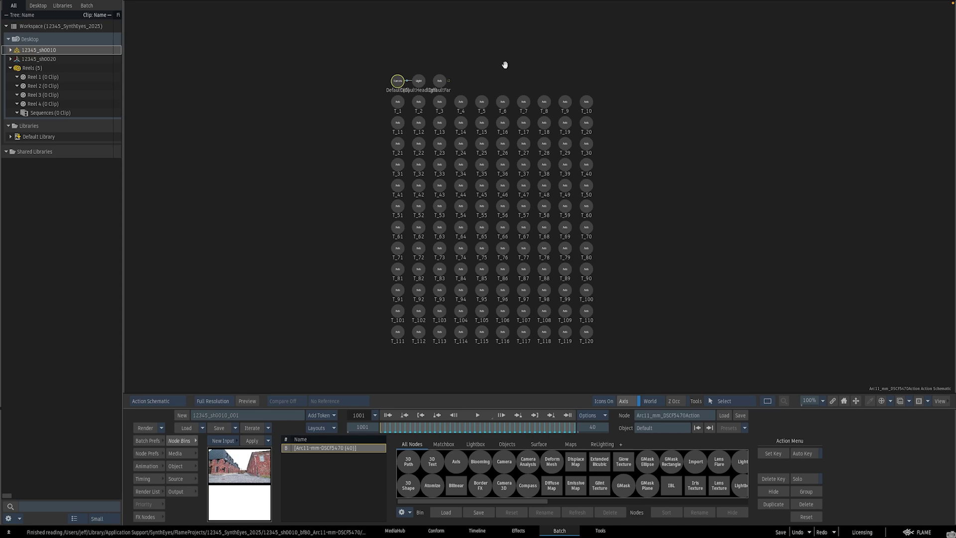
left_click_drag(424, 95, 372, 94)
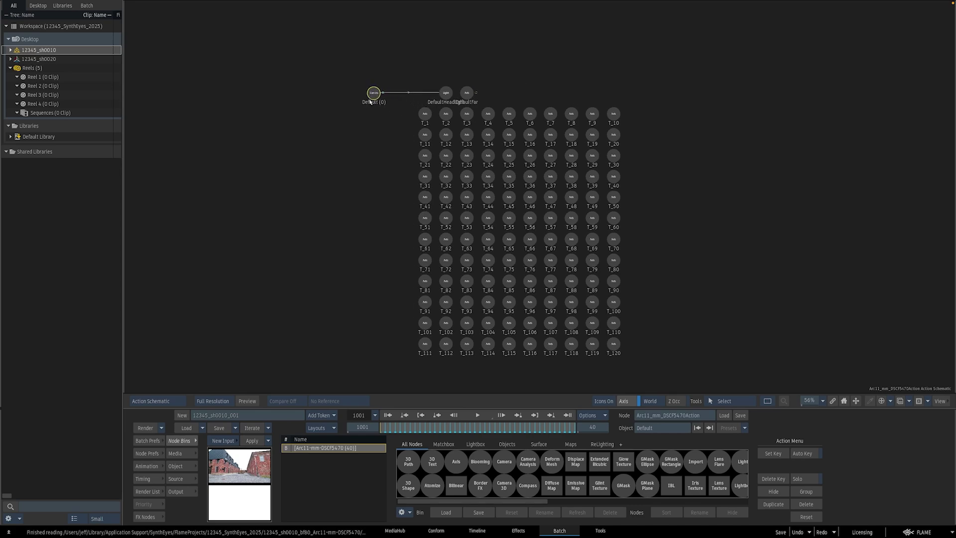
key("F4")
left_click_drag(387, 429, 575, 429)
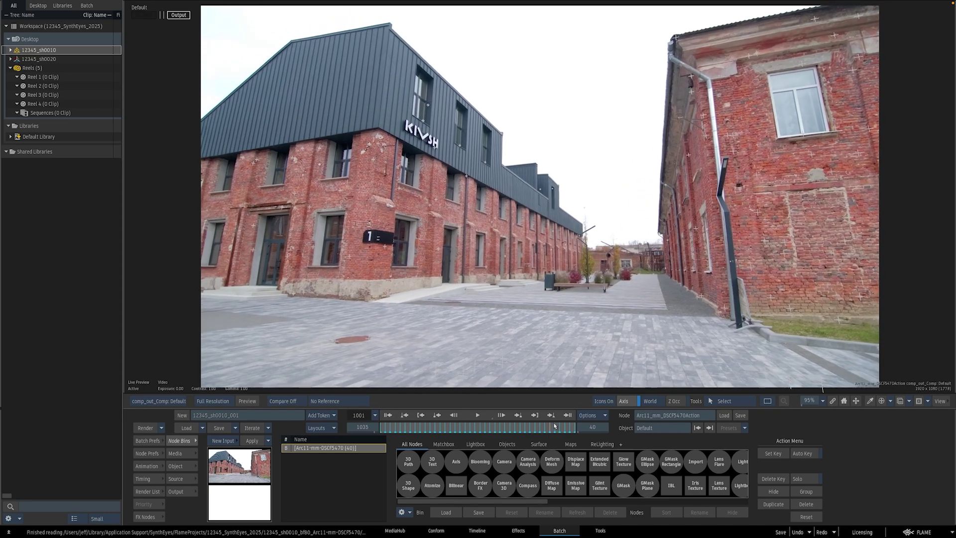
left_click(428, 105)
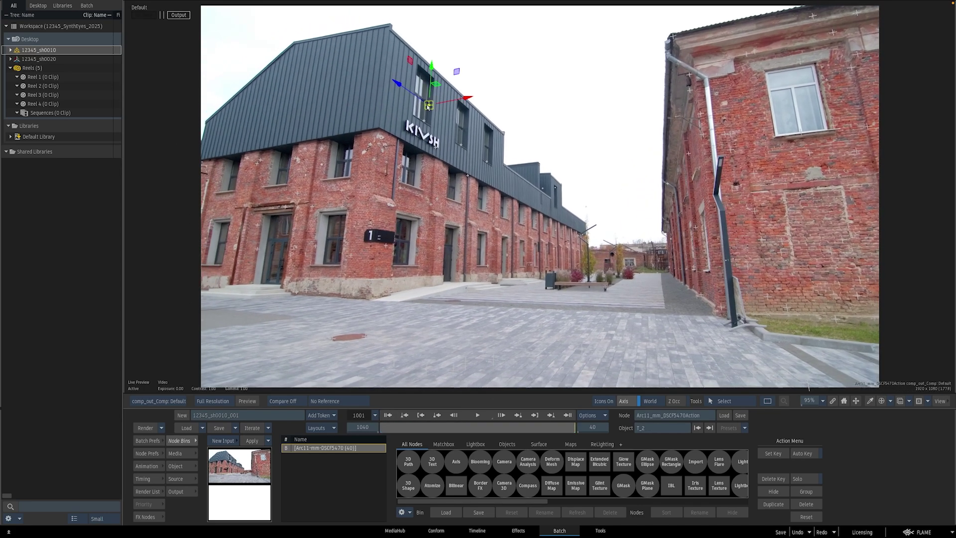
left_click(550, 422)
Step: Clean up trackers including bad frames and refine the solve to 0.24 hpix
key("super+Tab")
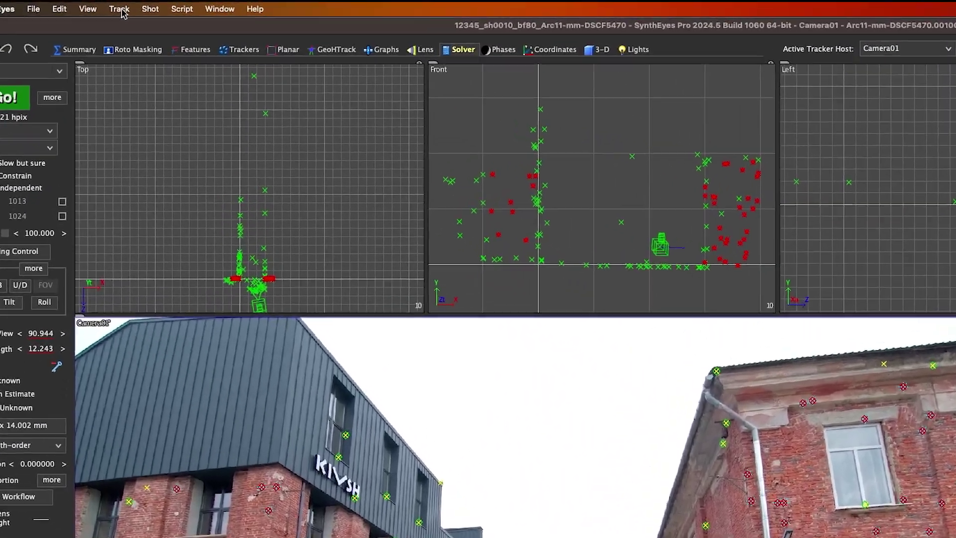
left_click(113, 6)
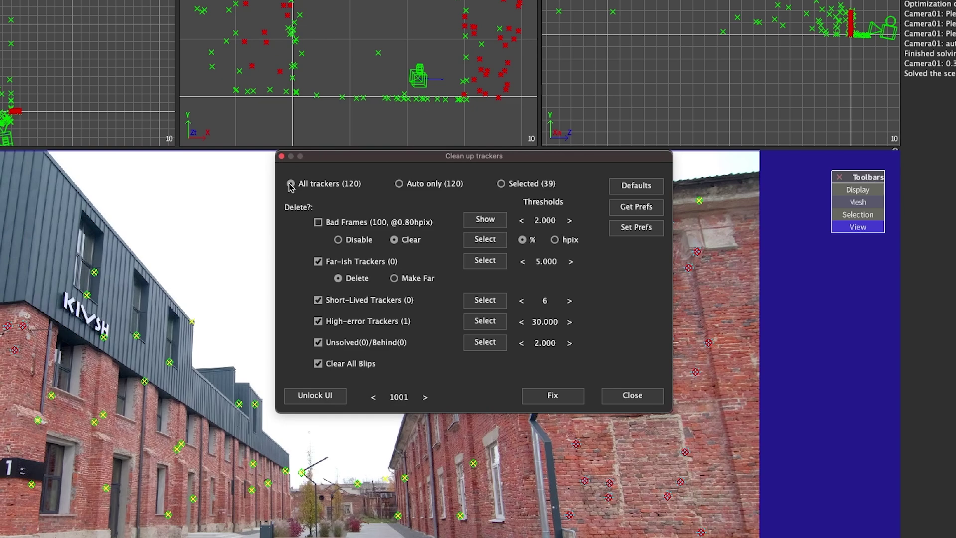
left_click(319, 223)
left_click(553, 395)
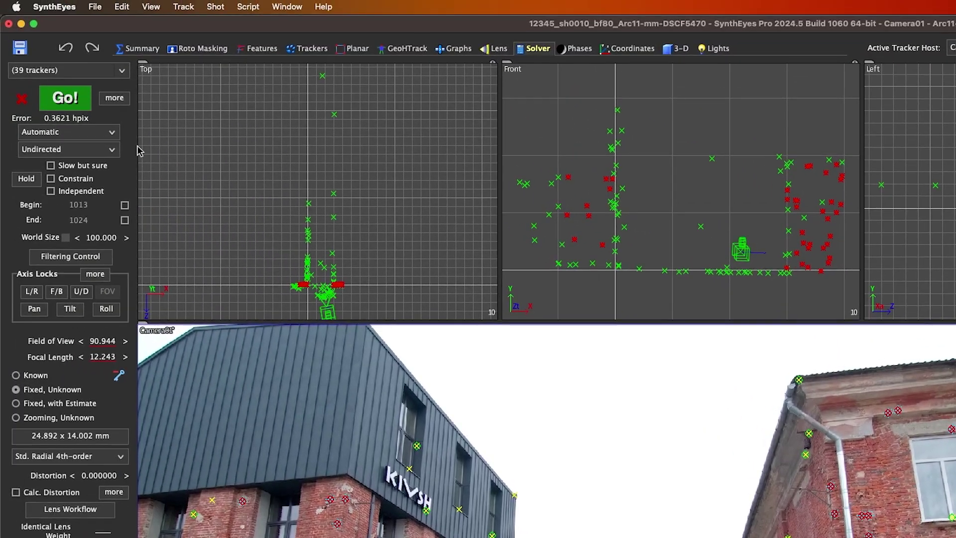
left_click(66, 112)
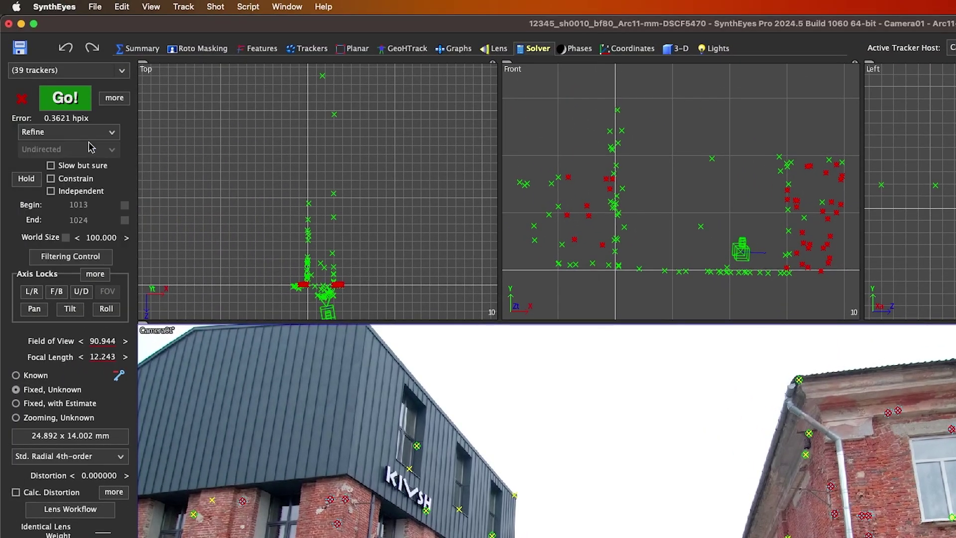
left_click(67, 104)
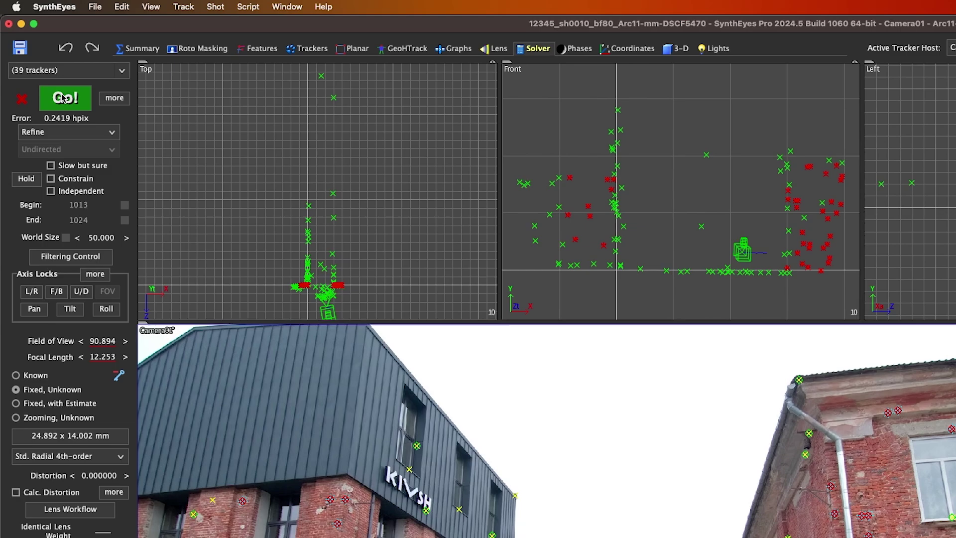
Step: Add Plane01 and enlarge it to a large ground grid in the Top view
right_click(275, 217)
mouse_move(318, 252)
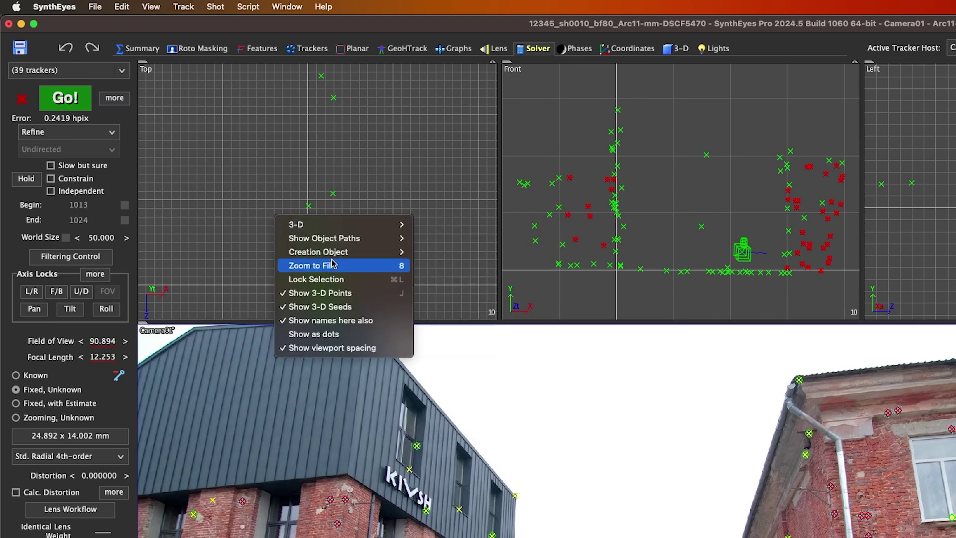
left_click(434, 279)
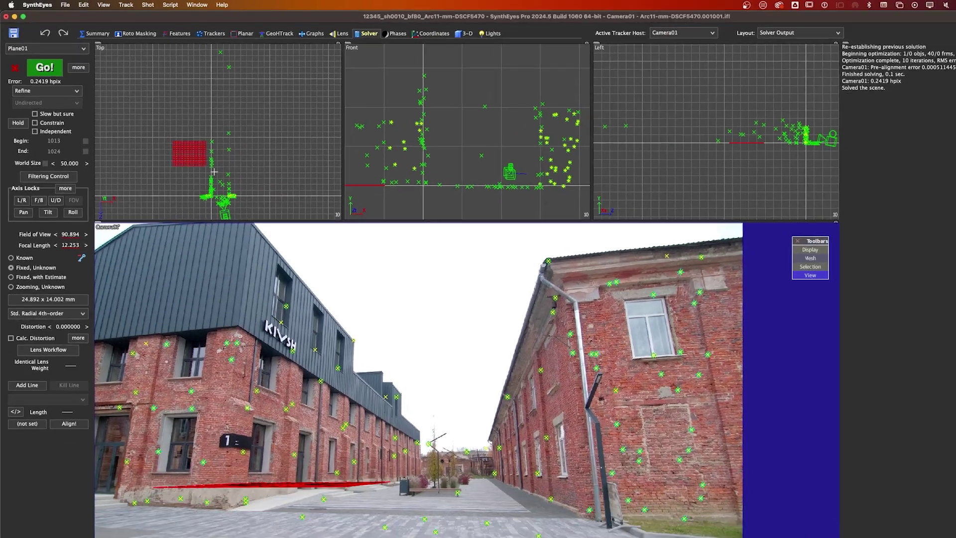
left_click_drag(214, 172, 276, 210)
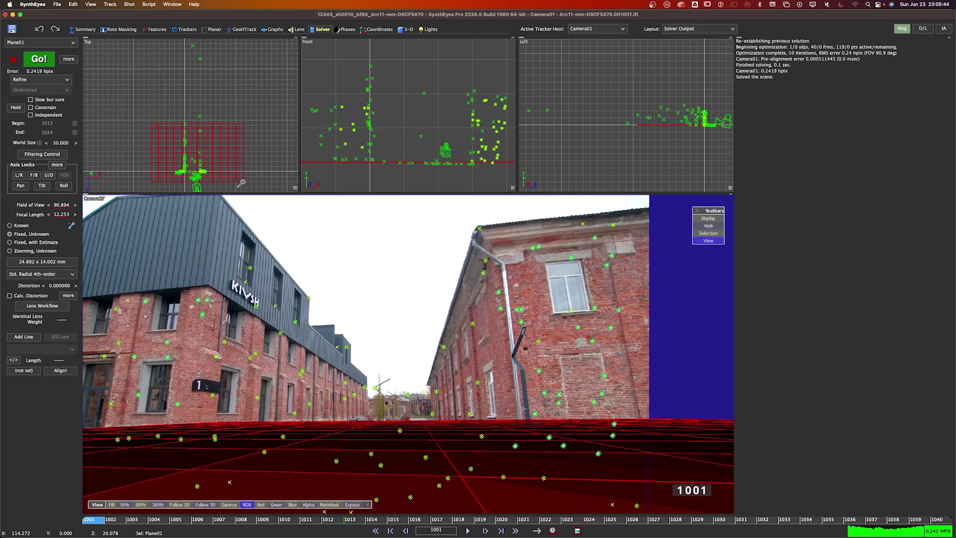
Step: Export the solve from frame 1001 for Flame 2025+ and return to Flame
left_click_drag(782, 518, 90, 520)
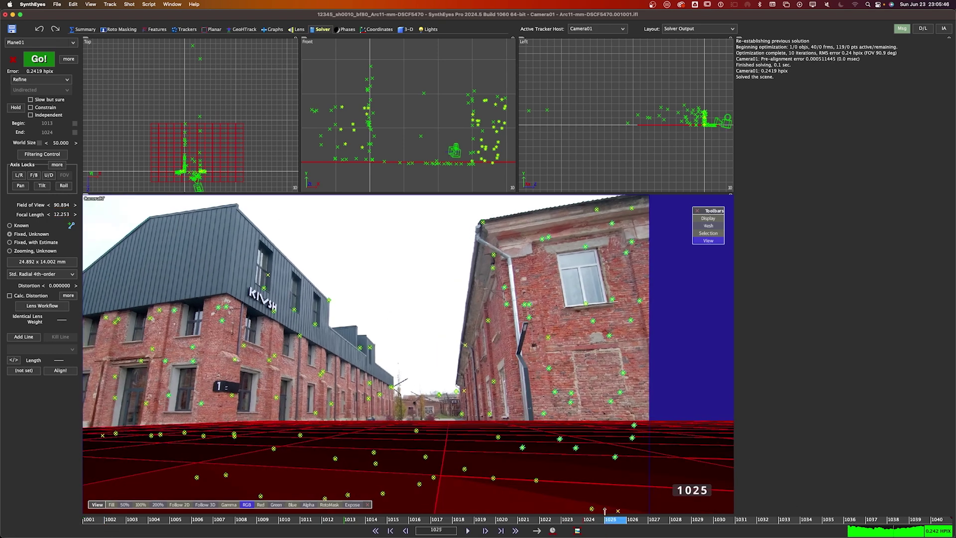
key("ctrl+e")
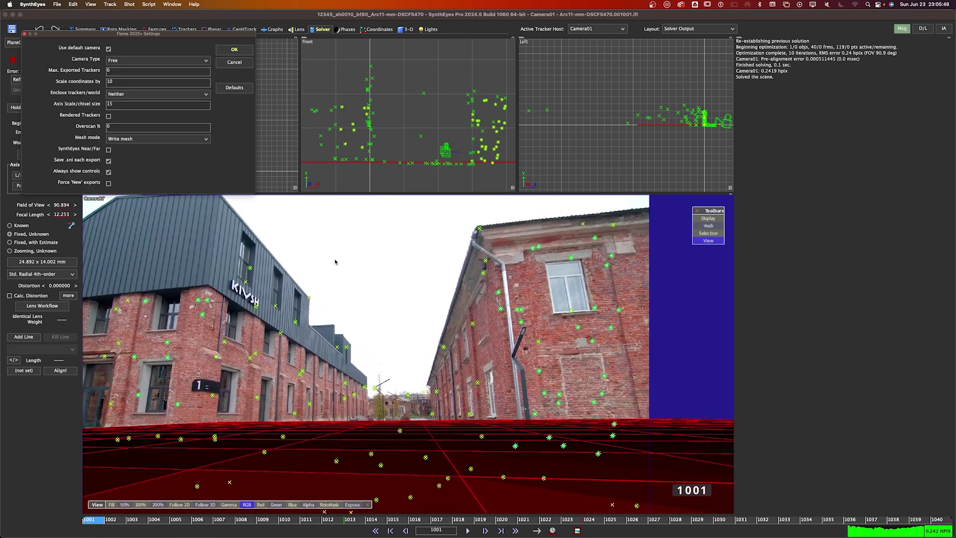
left_click(232, 51)
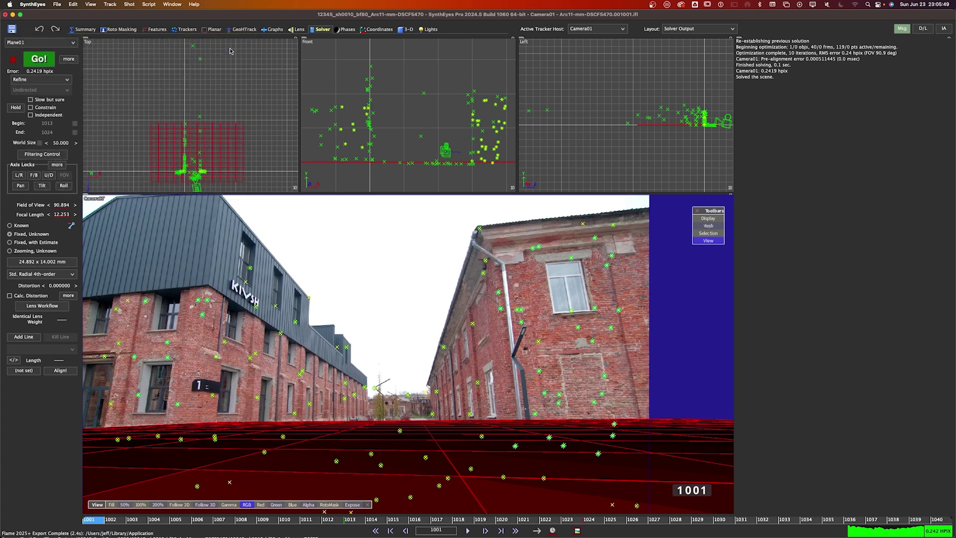
key("super+Tab")
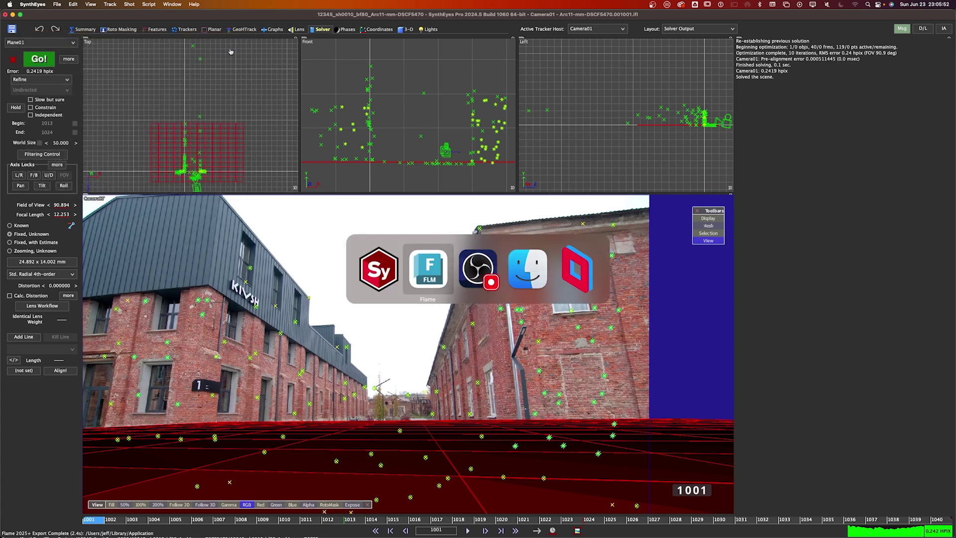
Step: Receive the updated SynthEyes solve onto the courtyard clip in Batch
key("Tab")
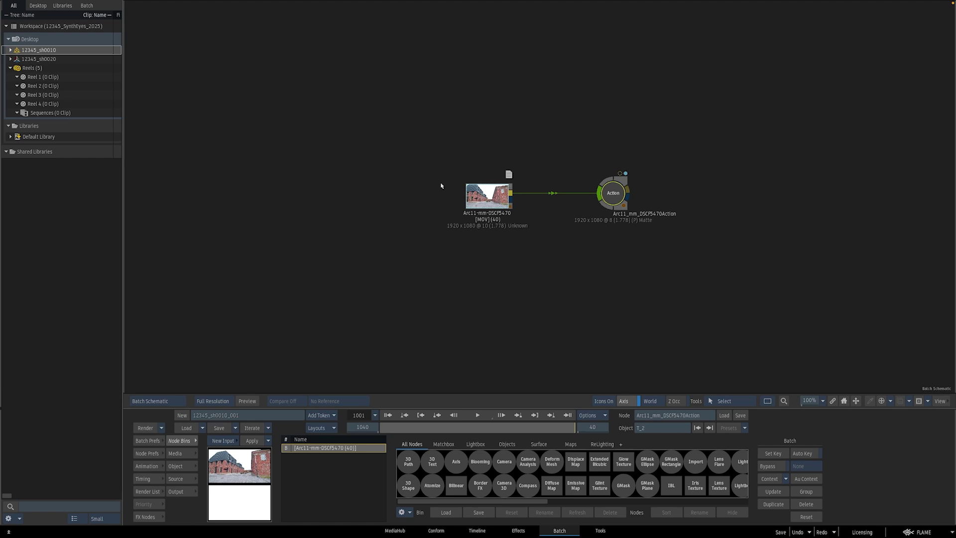
left_click(393, 193)
right_click(399, 202)
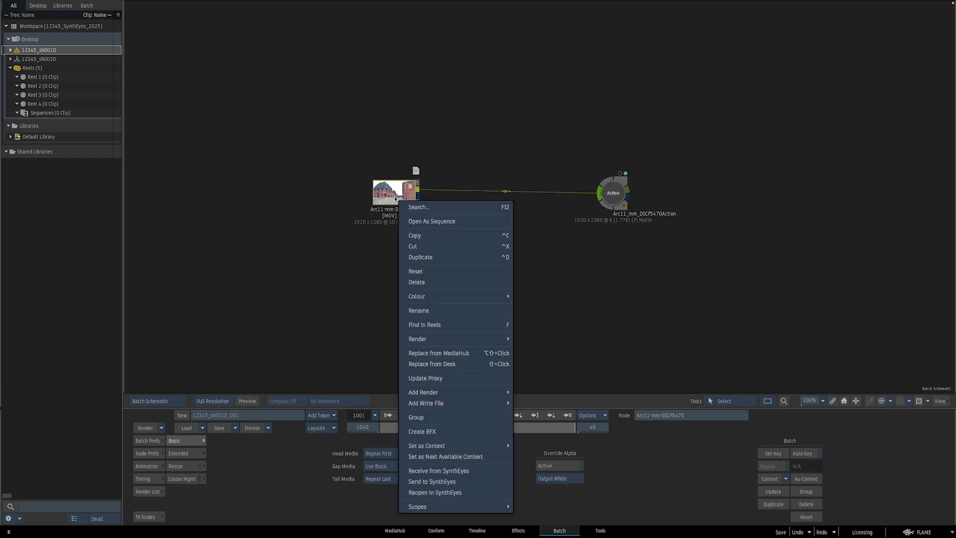
left_click(431, 470)
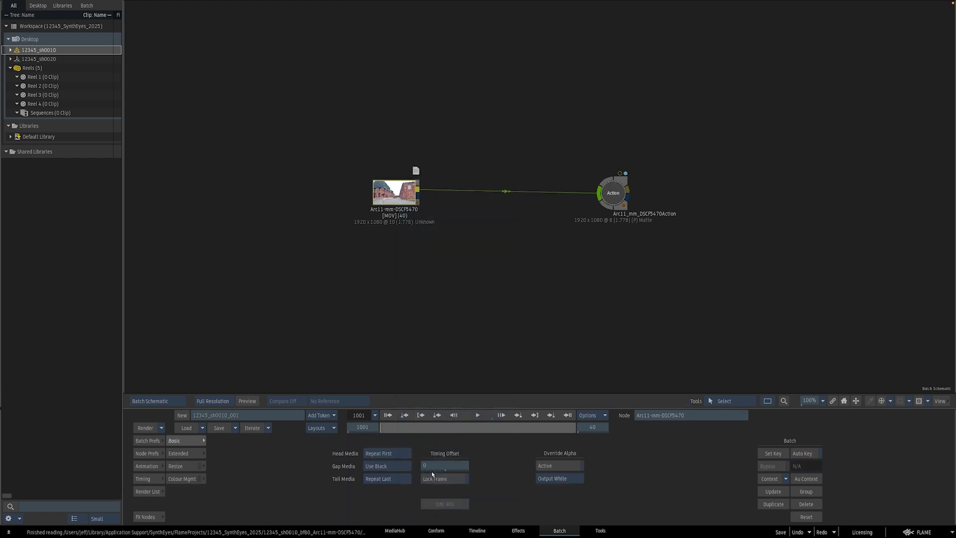
Step: Select Plane01 in the Action node and preview the ground plane tracking under the footage
left_click_drag(614, 197, 614, 192)
double_click(603, 202)
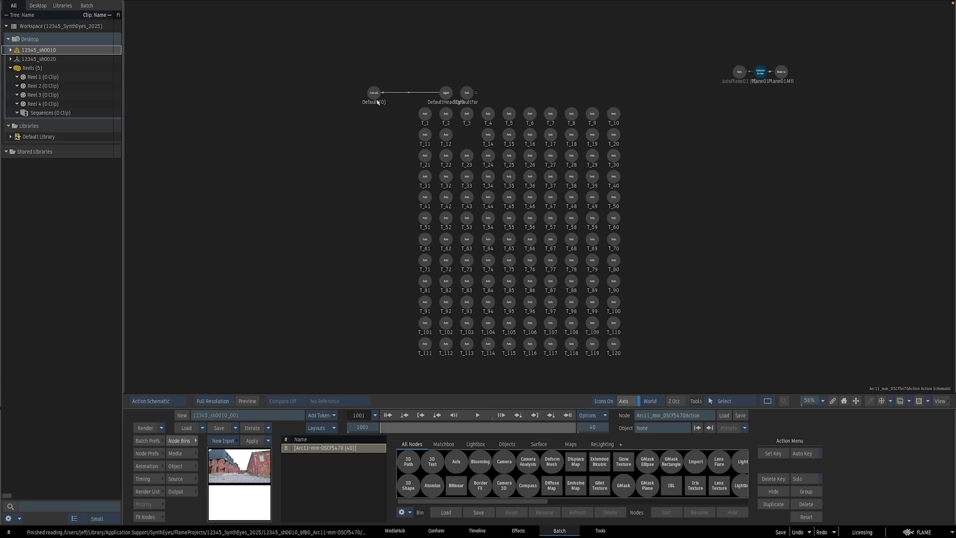
left_click_drag(377, 102, 318, 104)
left_click(758, 76)
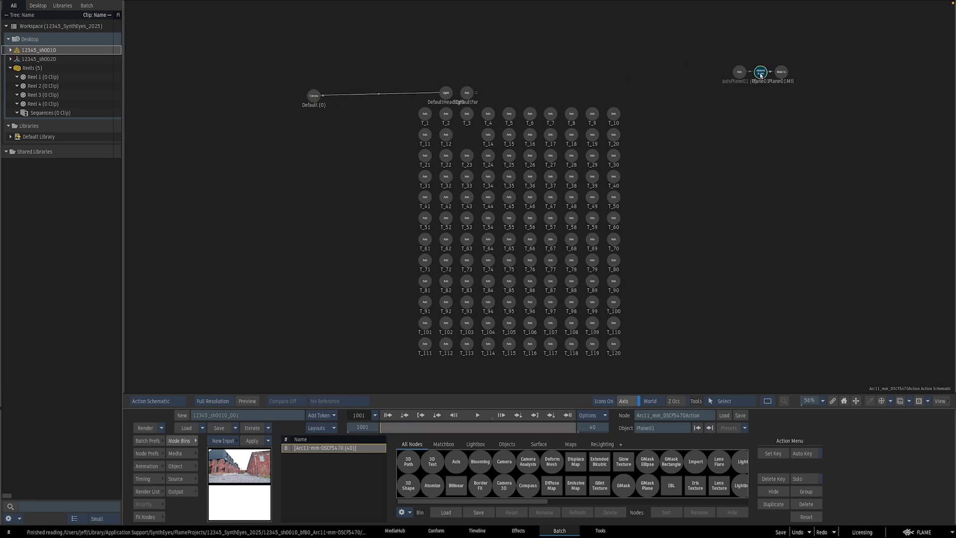
key("F4")
mouse_move(383, 423)
left_mouse_down()
mouse_move(448, 430)
mouse_move(382, 429)
left_mouse_up()
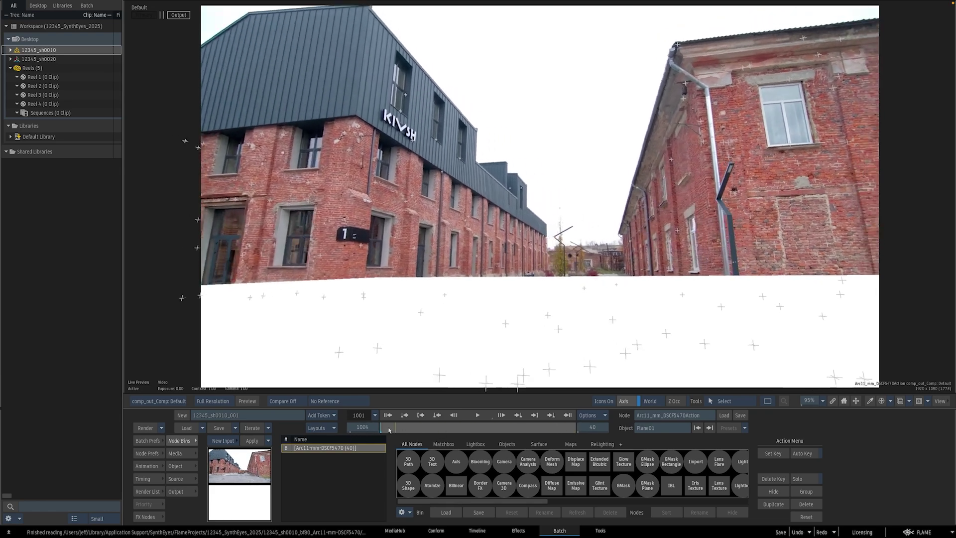
Step: Load batch 12345_sh0020 and send the Dolly11mmDSCF5457 clip to SynthEyes
double_click(18, 60)
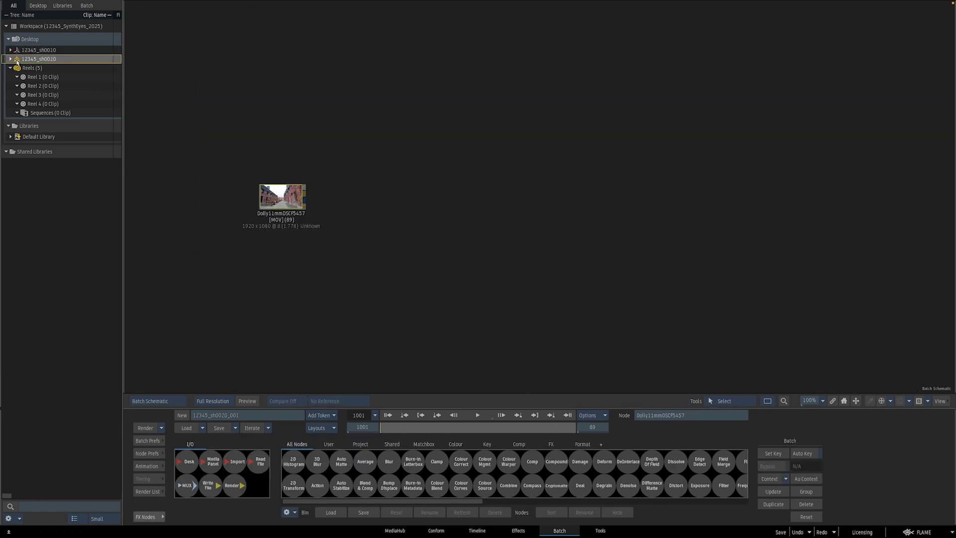
left_click_drag(284, 201, 314, 171)
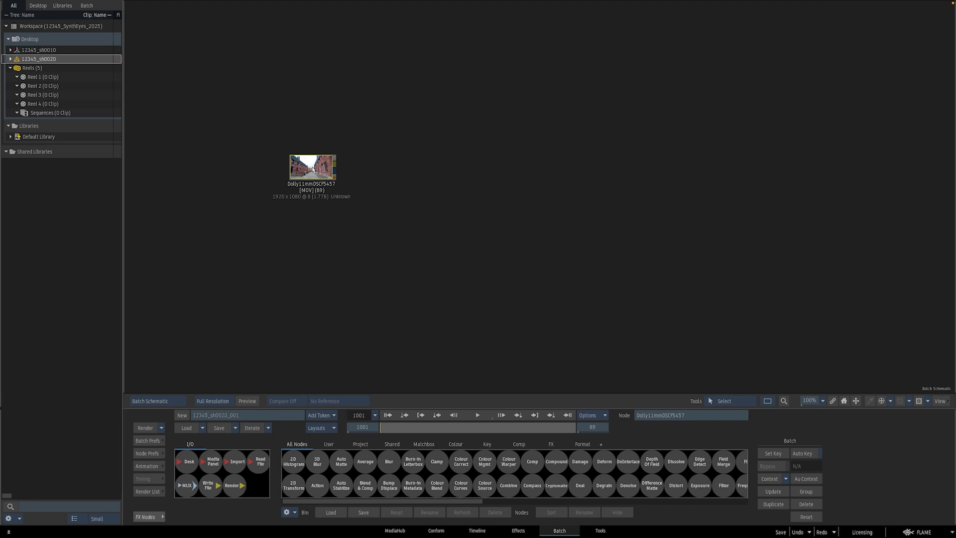
right_click(319, 170)
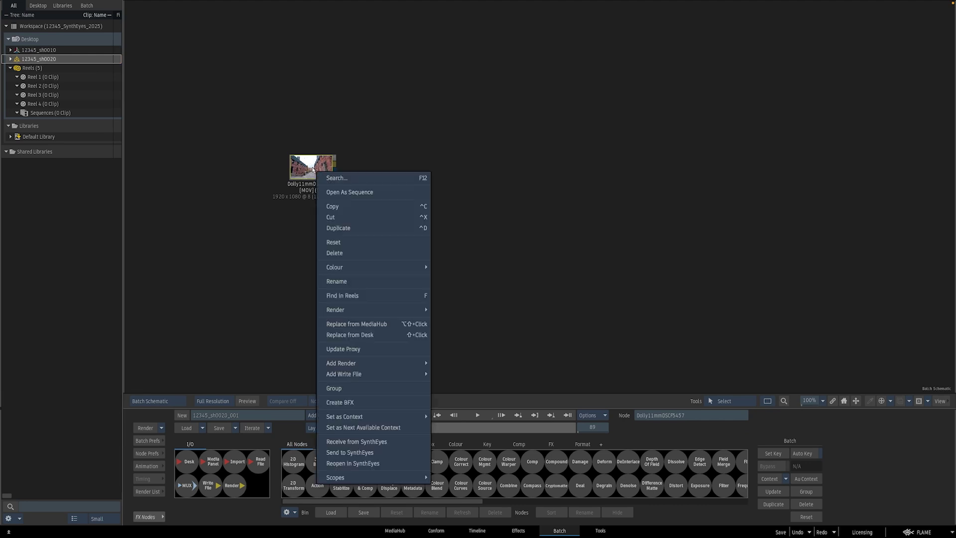
left_click(355, 451)
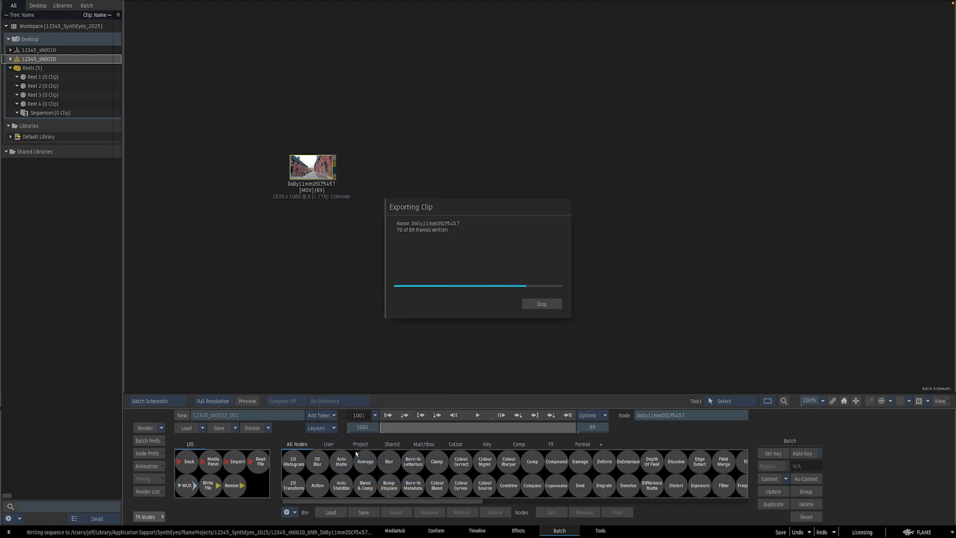
left_click(466, 213)
key("super+Tab")
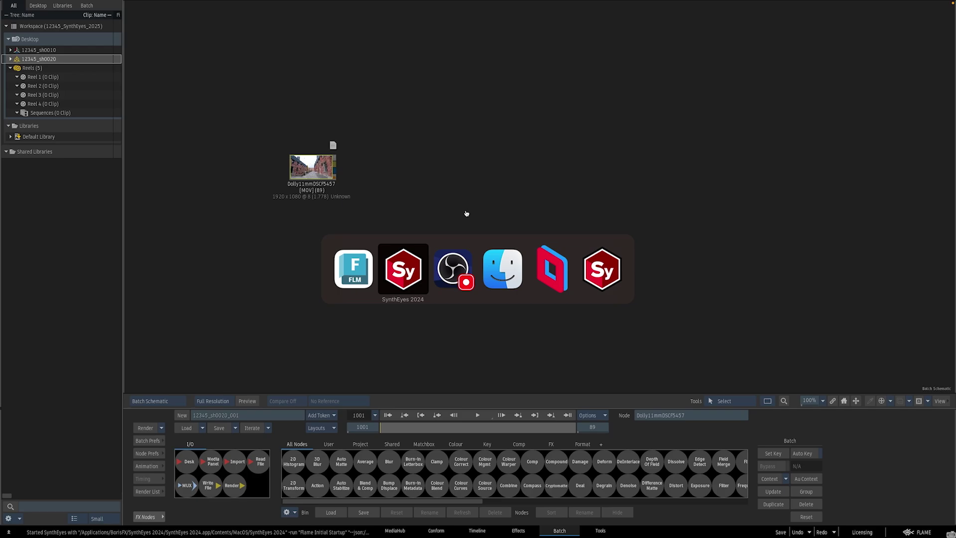
Step: Auto-track and solve the Dolly11mmDSCF5457 shot (about 0.56 hpix), then scrub to review trackers
left_click(578, 277)
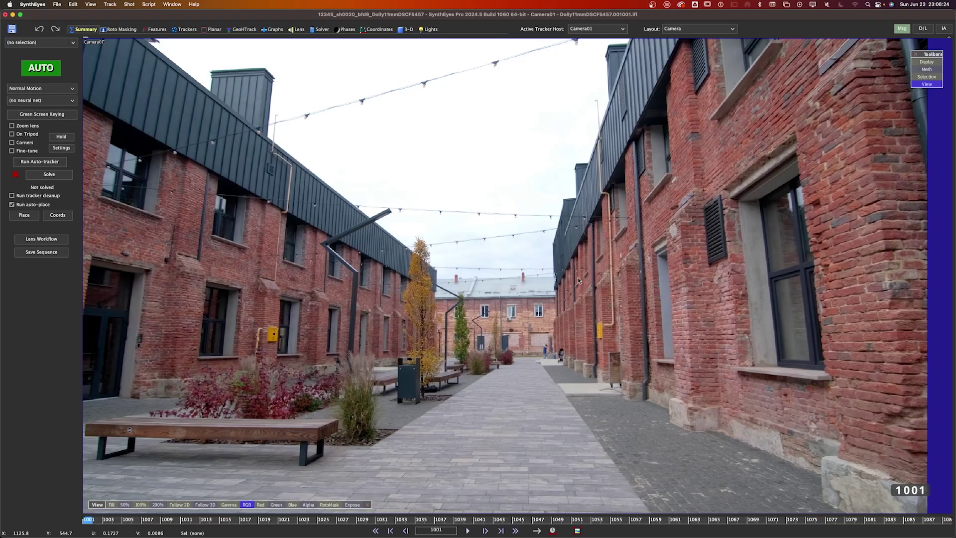
left_click(41, 68)
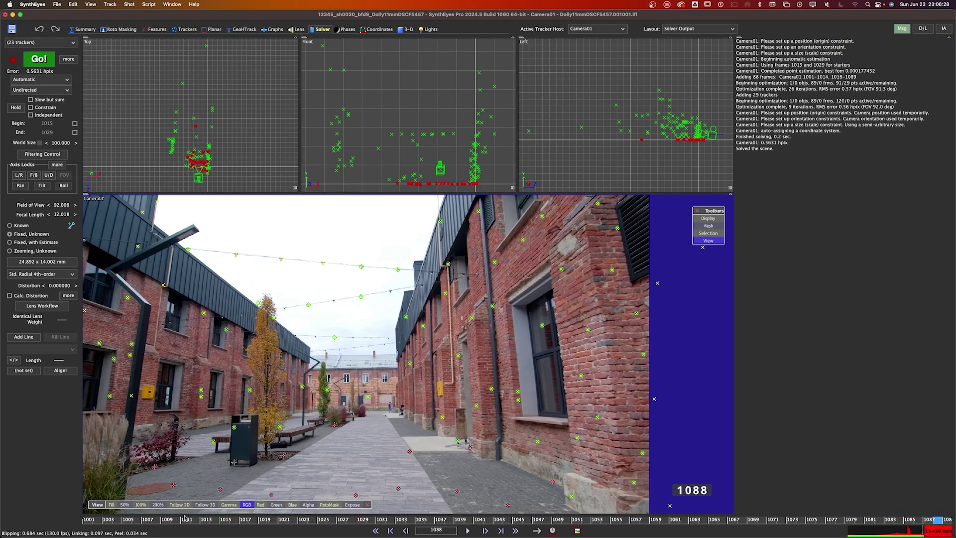
left_click_drag(184, 518, 115, 480)
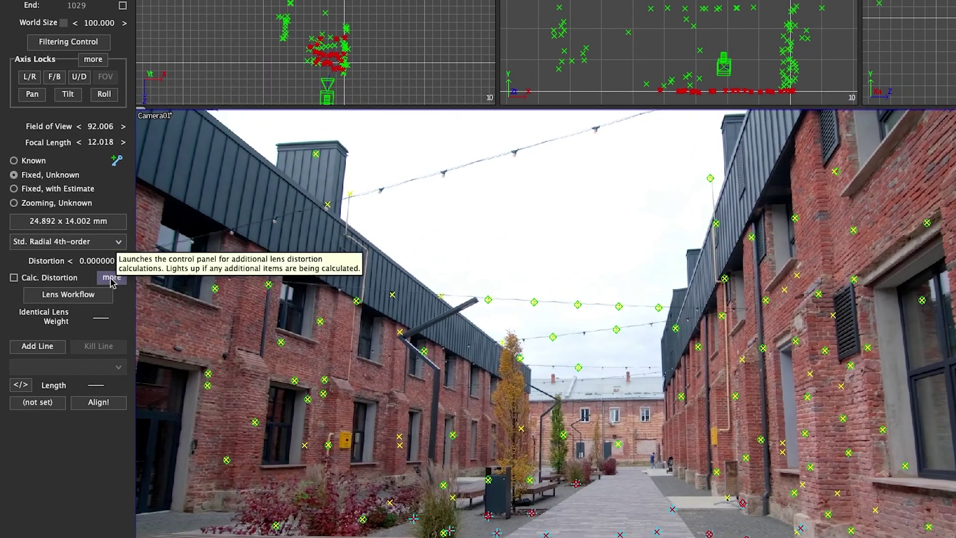
Step: Set the C2, U2 and V2 lens distortion coefficients to Calculate
left_click(80, 292)
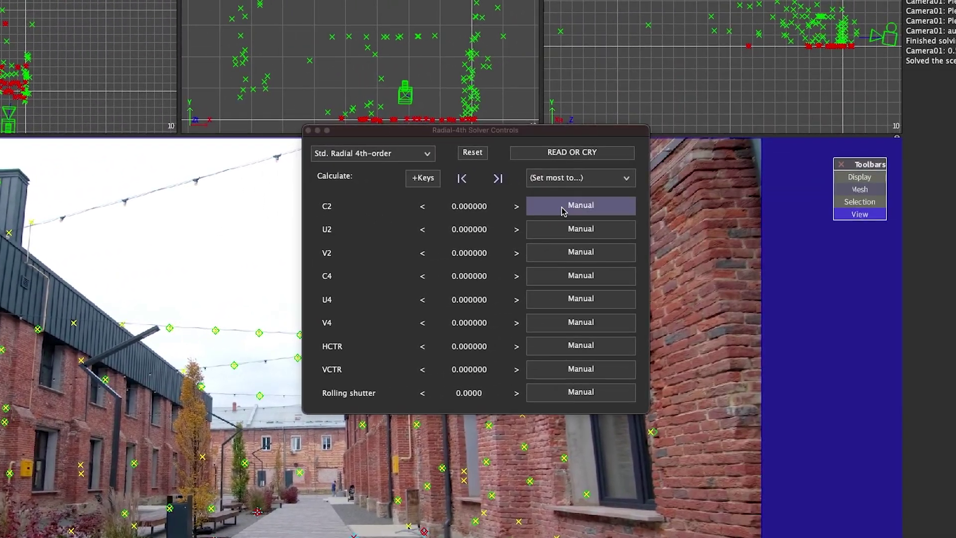
left_click(573, 205)
left_click(571, 231)
left_click(564, 252)
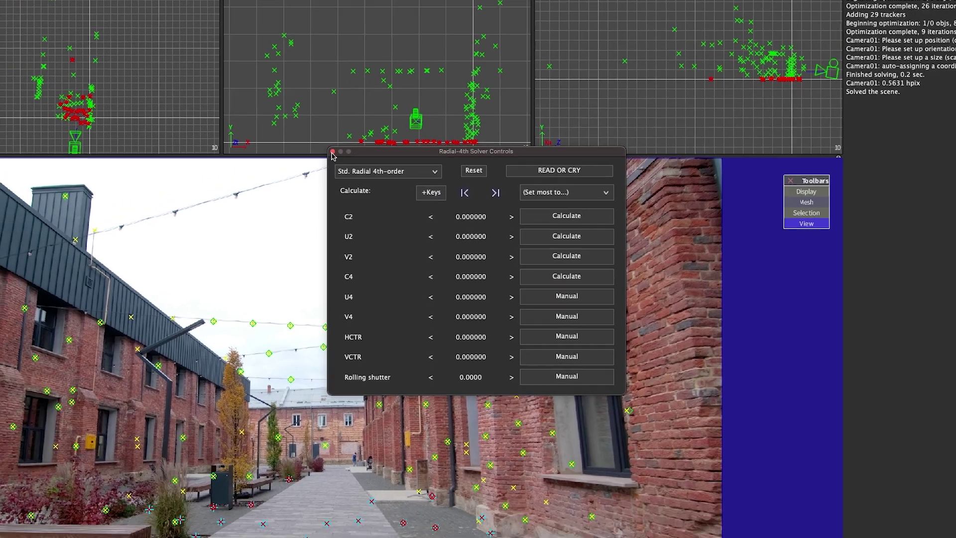
left_click(308, 131)
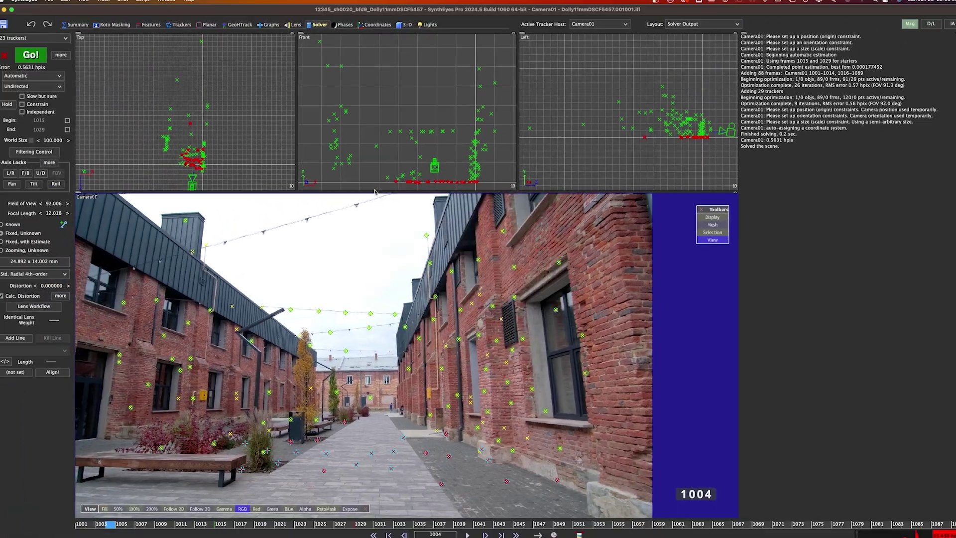
Step: Re-solve in Refine mode to about 0.53 hpix and export for Flame 2025+
left_click(55, 79)
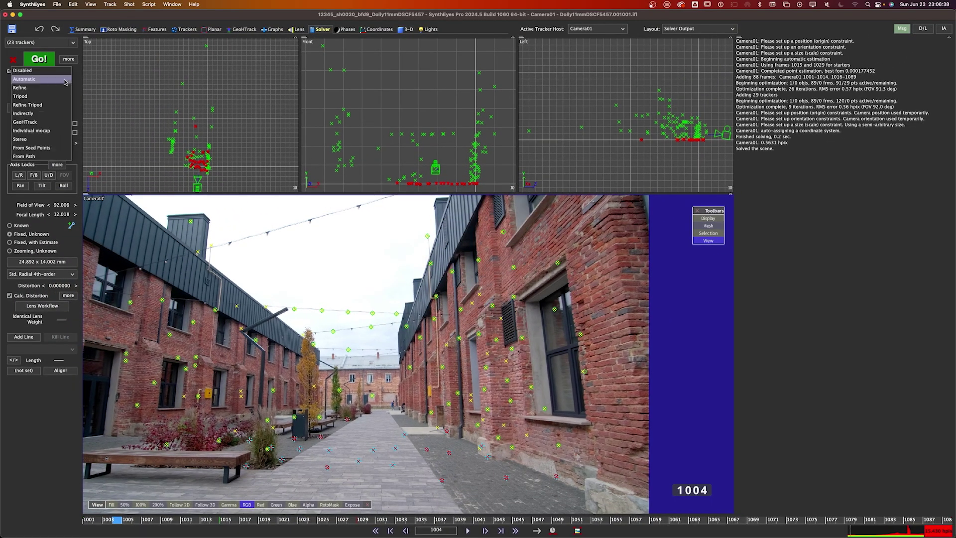
left_click(58, 87)
left_click(39, 59)
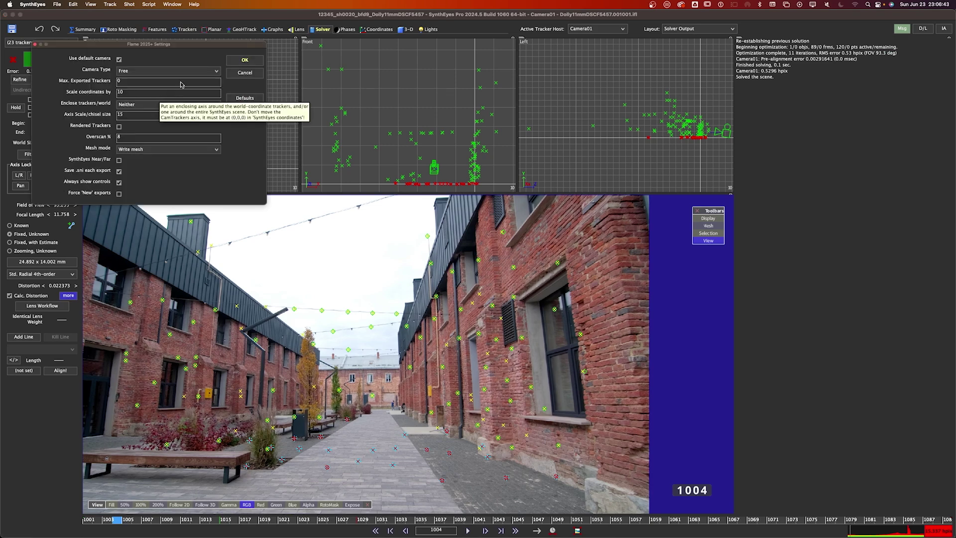
left_click(238, 63)
key("super+Tab")
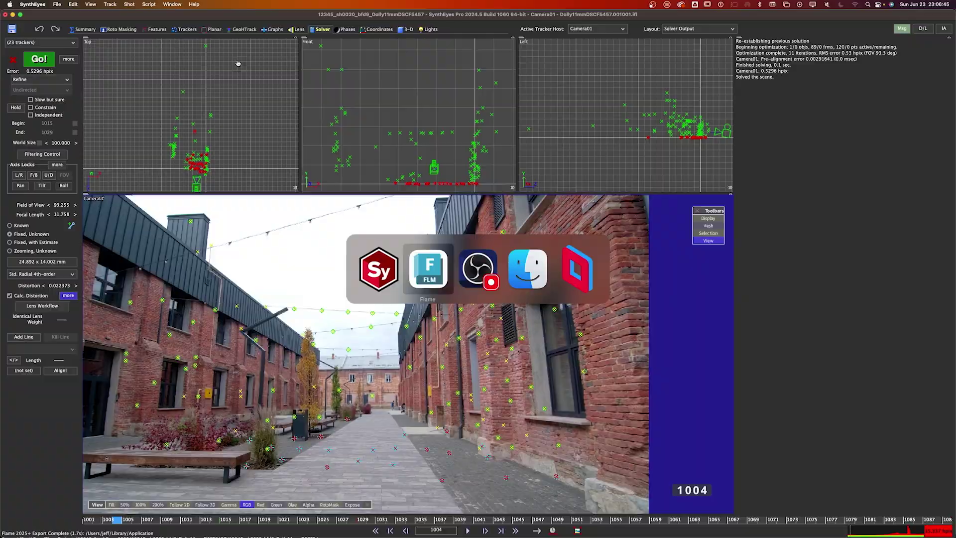
Step: Receive the SynthEyes solve and lens nodes onto the Dolly clip and arrange the nodes
left_click_drag(320, 170, 309, 171)
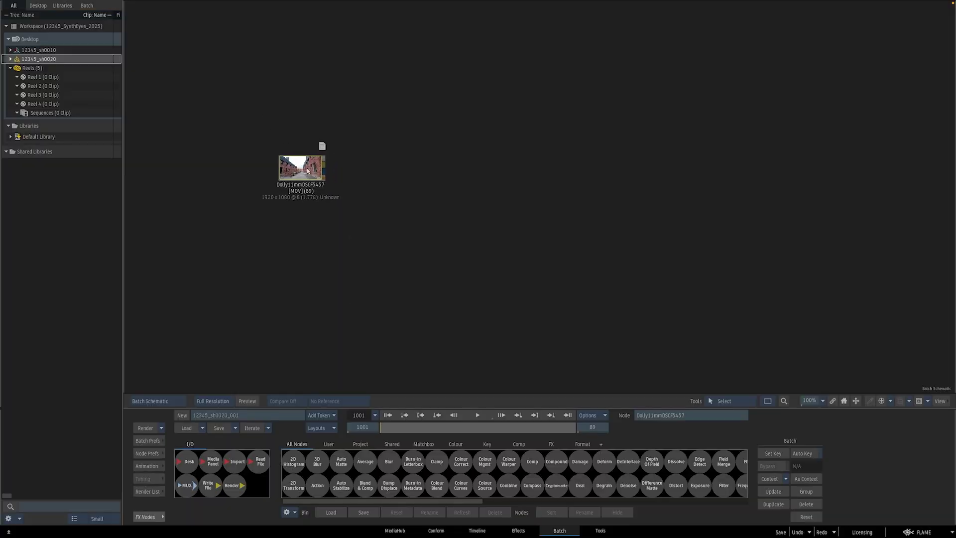
right_click(308, 170)
left_click(344, 441)
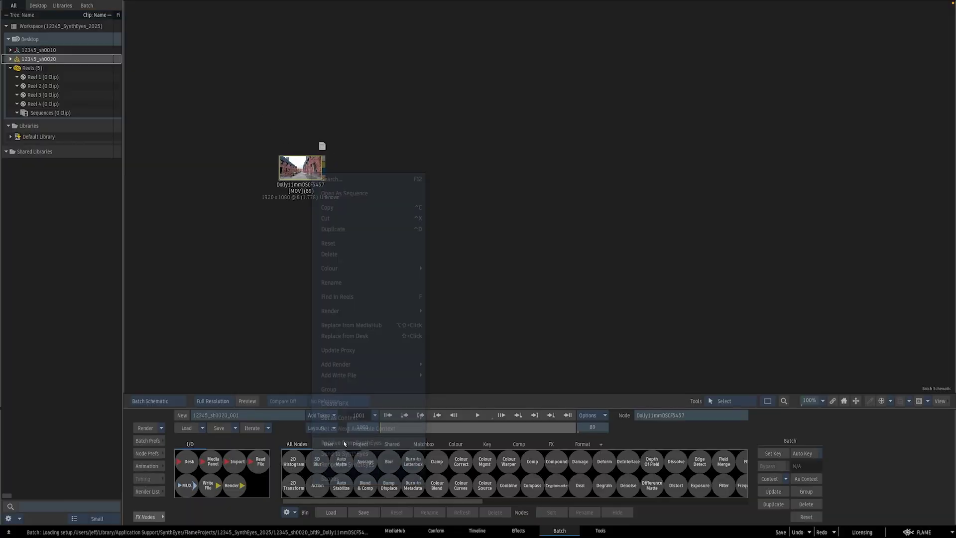
left_click_drag(404, 199, 382, 264)
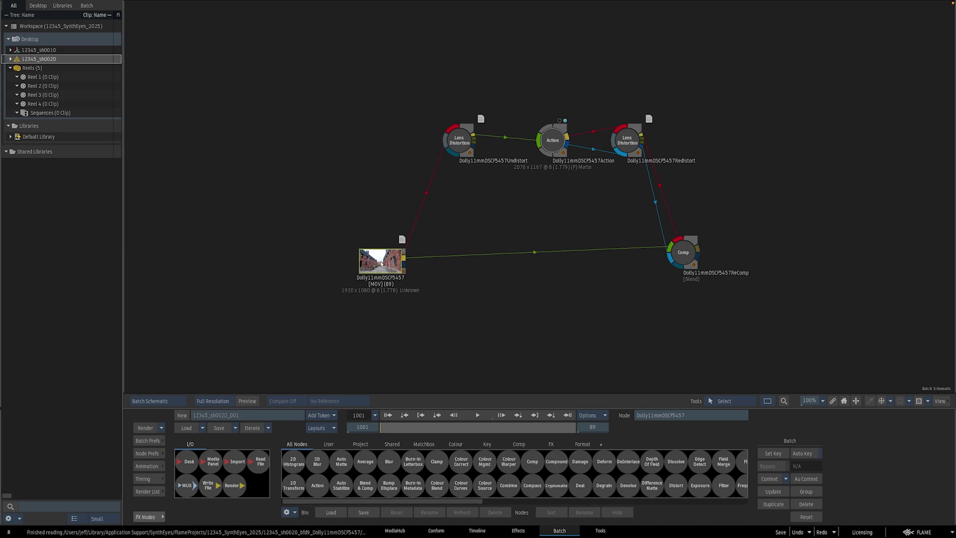
left_click_drag(456, 140, 433, 140)
Step: Inspect the Undistort settings, then preview the Action output and scrub the shot to check the track
double_click(434, 140)
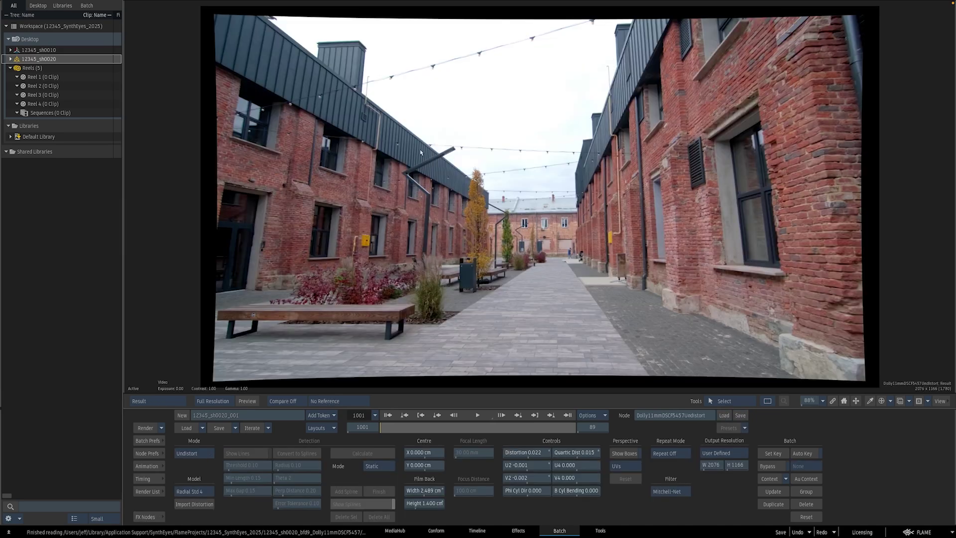
key("Tab")
double_click(539, 143)
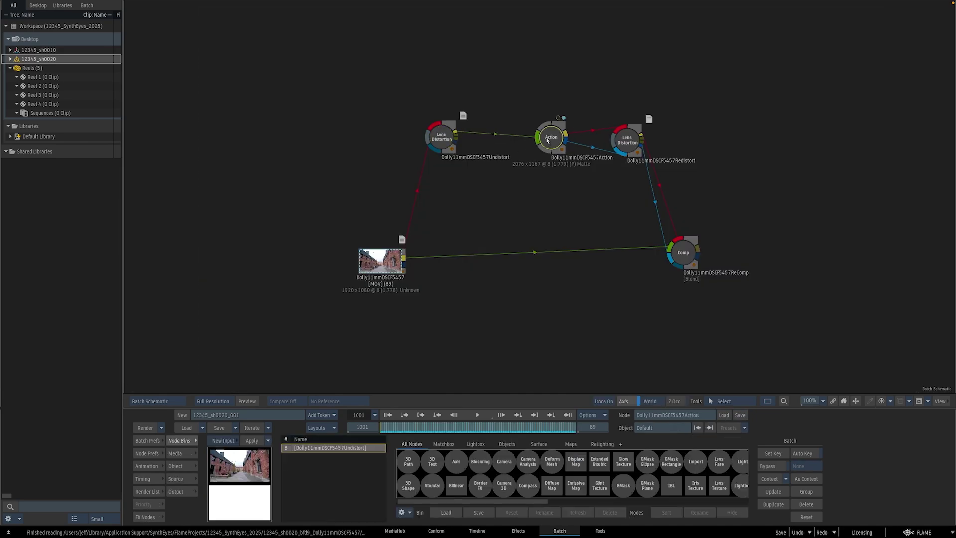
mouse_move(416, 426)
left_mouse_down()
mouse_move(540, 426)
mouse_move(461, 428)
left_mouse_up()
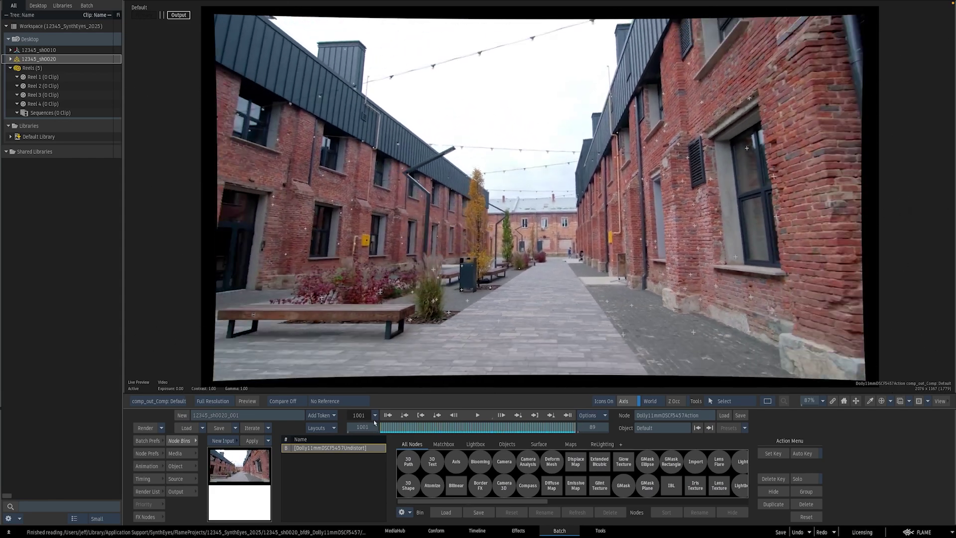
key("F4")
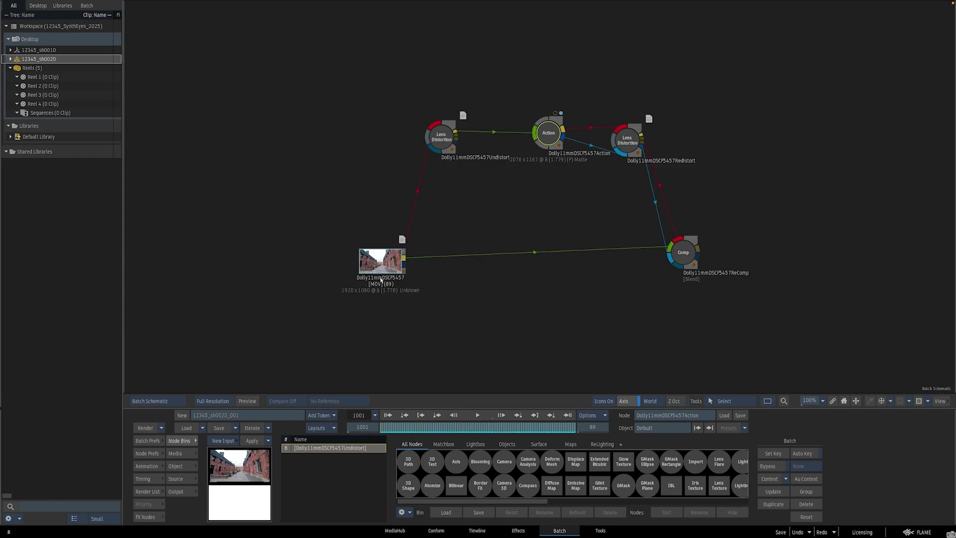